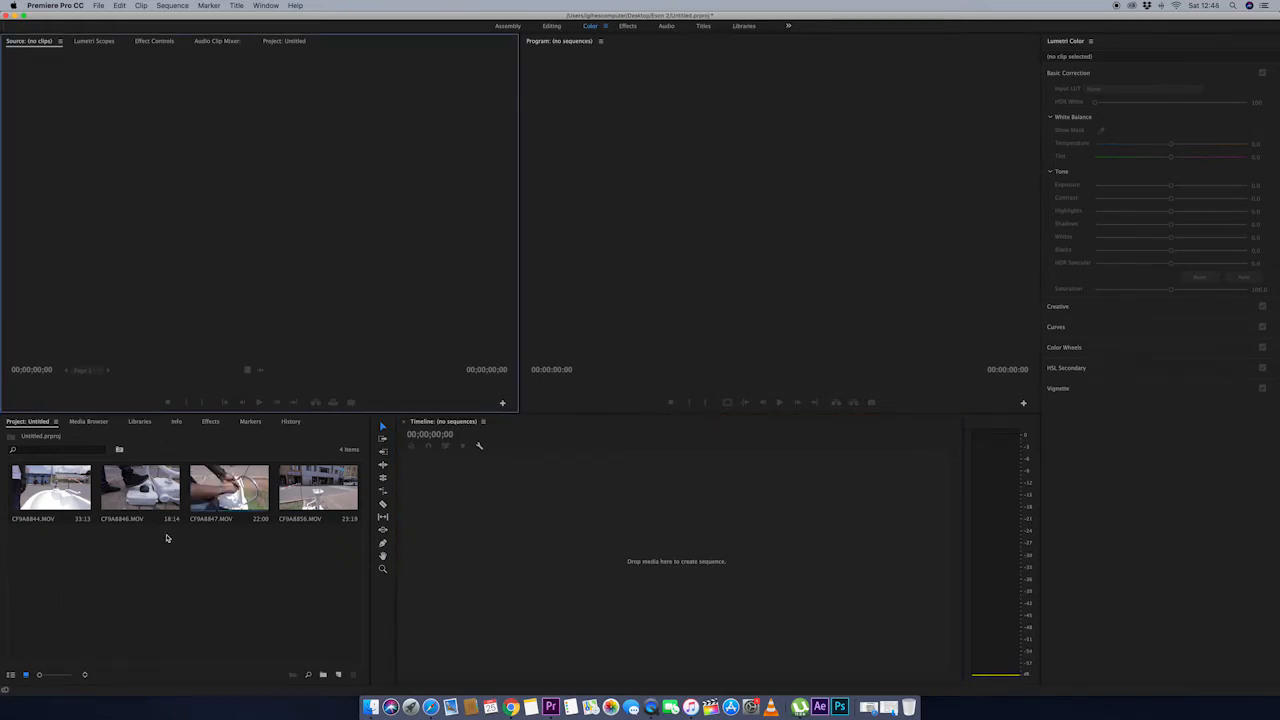
Step: Create a new sequence on the timeline from the clip CF9A8844.MOV
click(45, 490)
drag(410, 542, 460, 545)
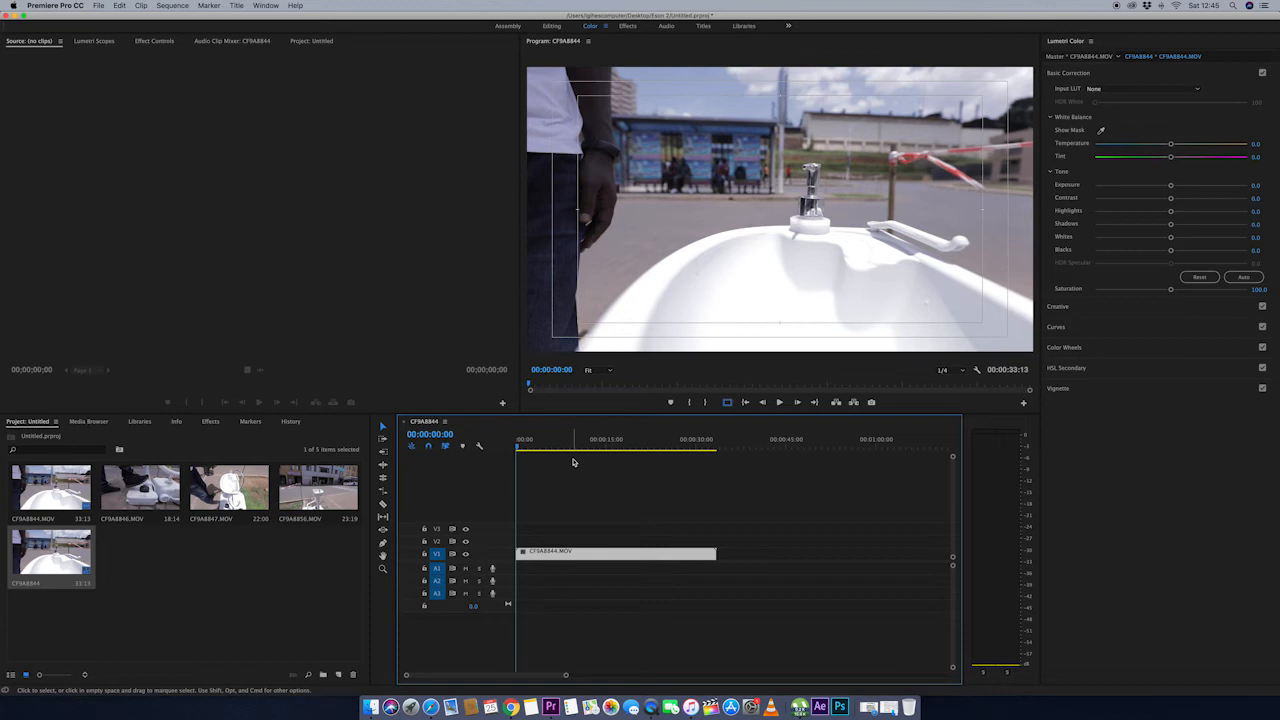
Step: Split CF9A8844.MOV at 00:00:12:17 and delete the part before the cut
click(519, 447)
drag(519, 447, 586, 450)
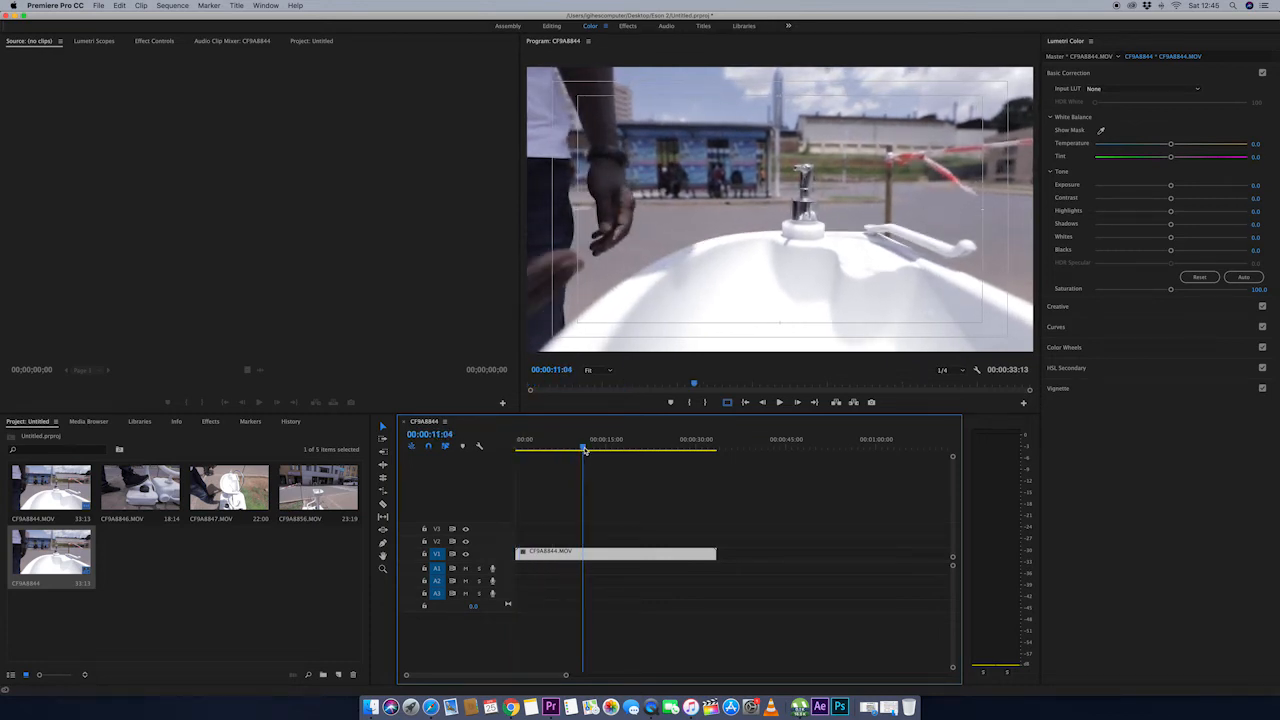
key(space)
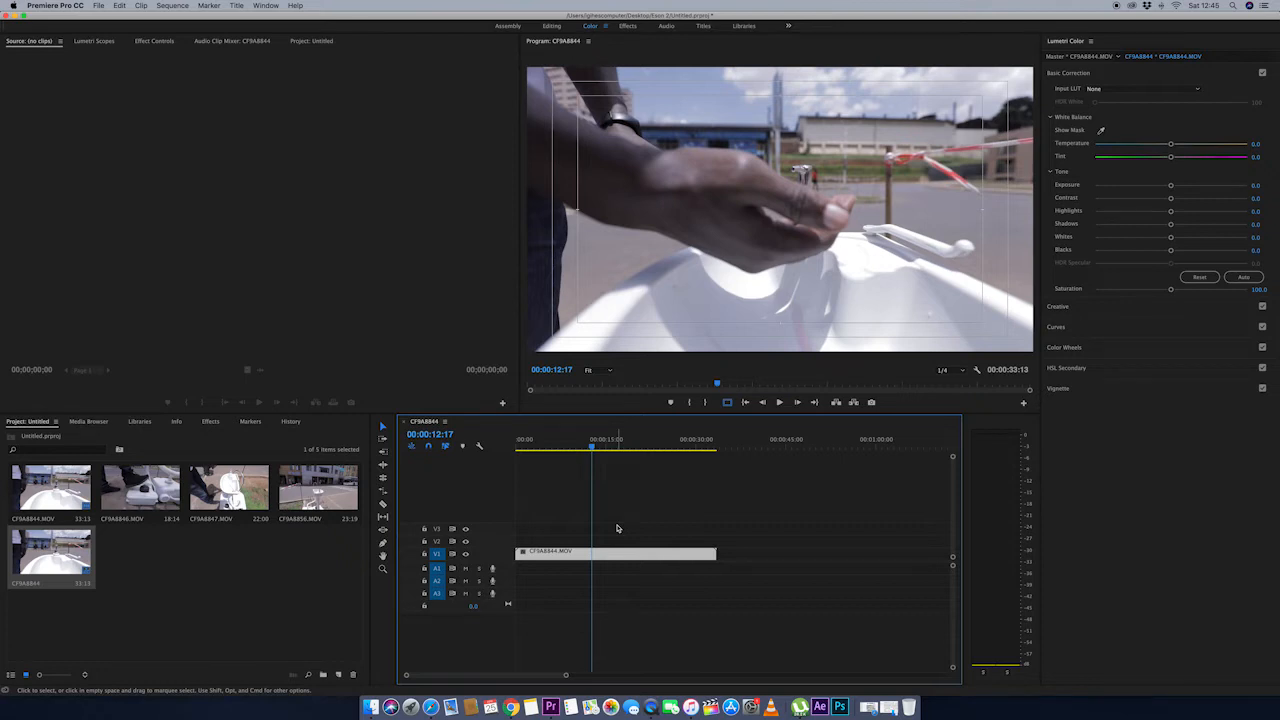
key(c)
click(595, 555)
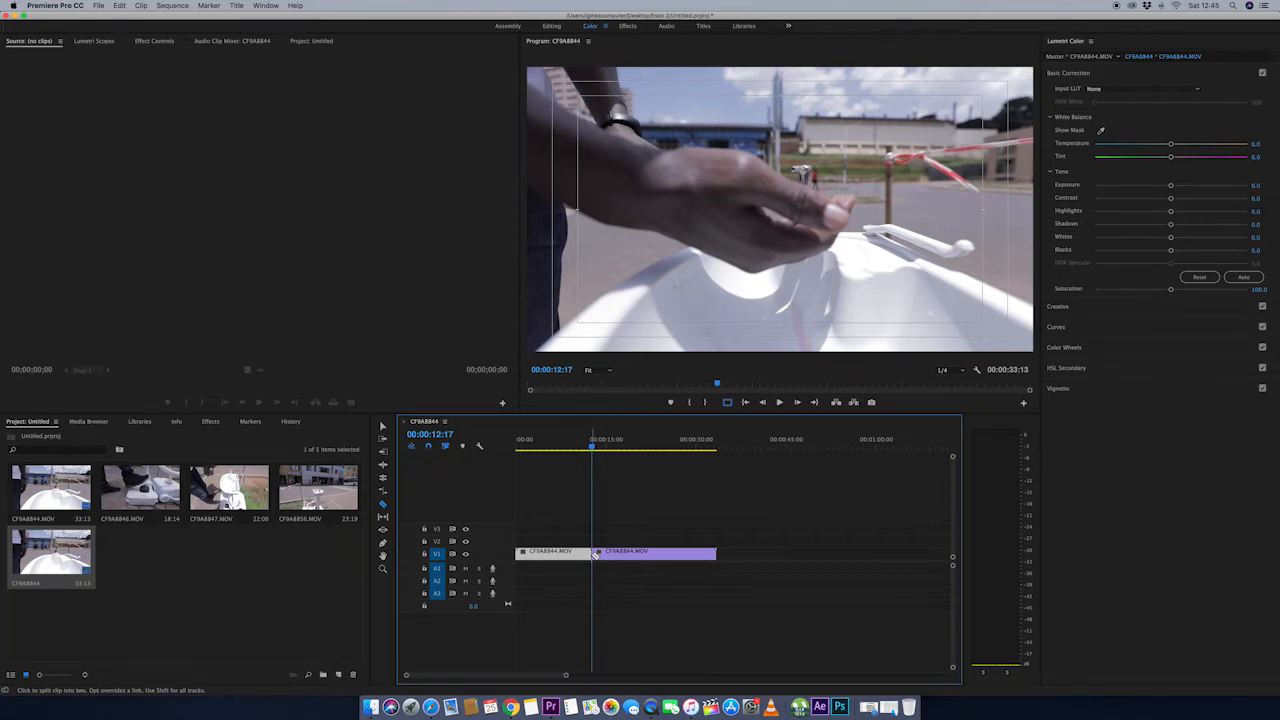
click(383, 428)
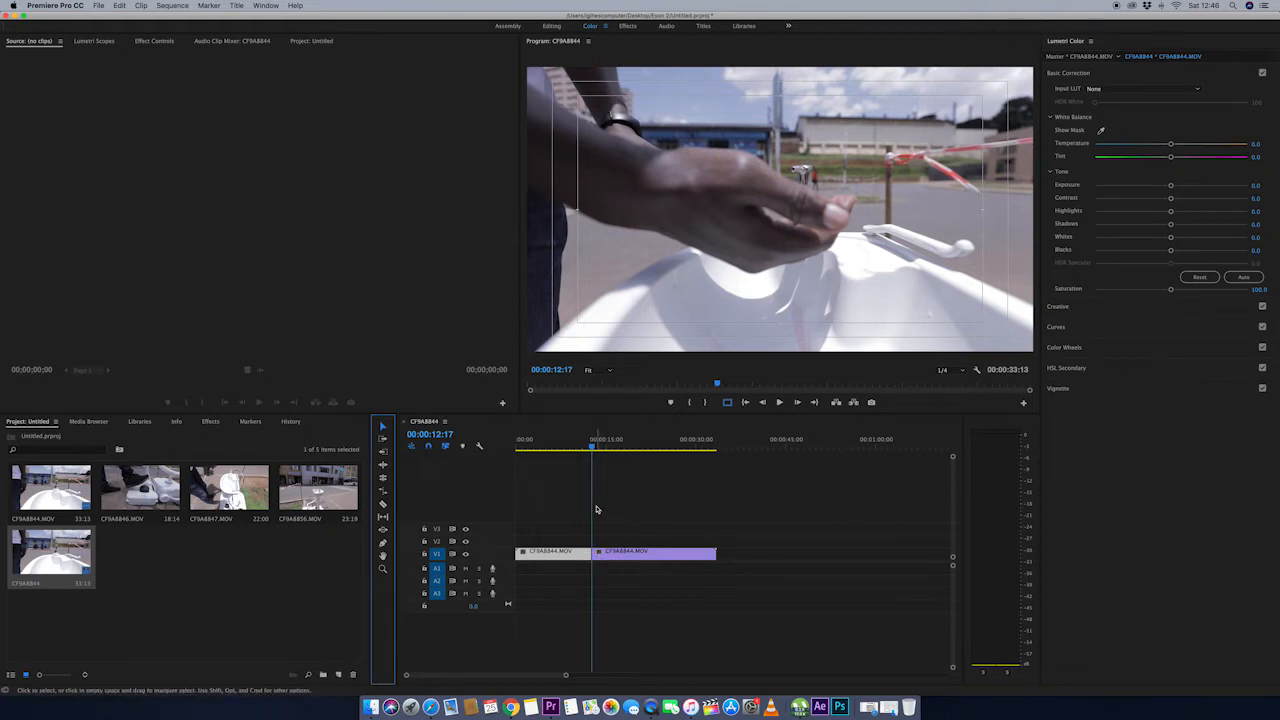
click(571, 557)
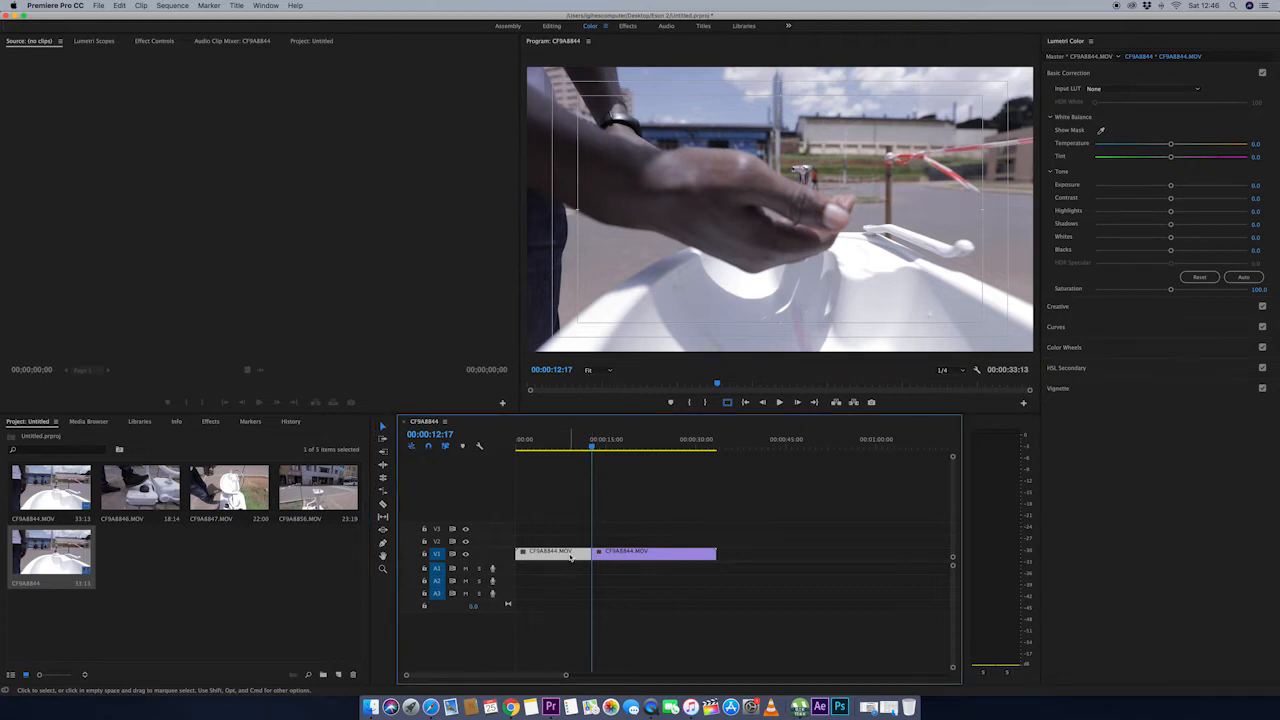
key(Delete)
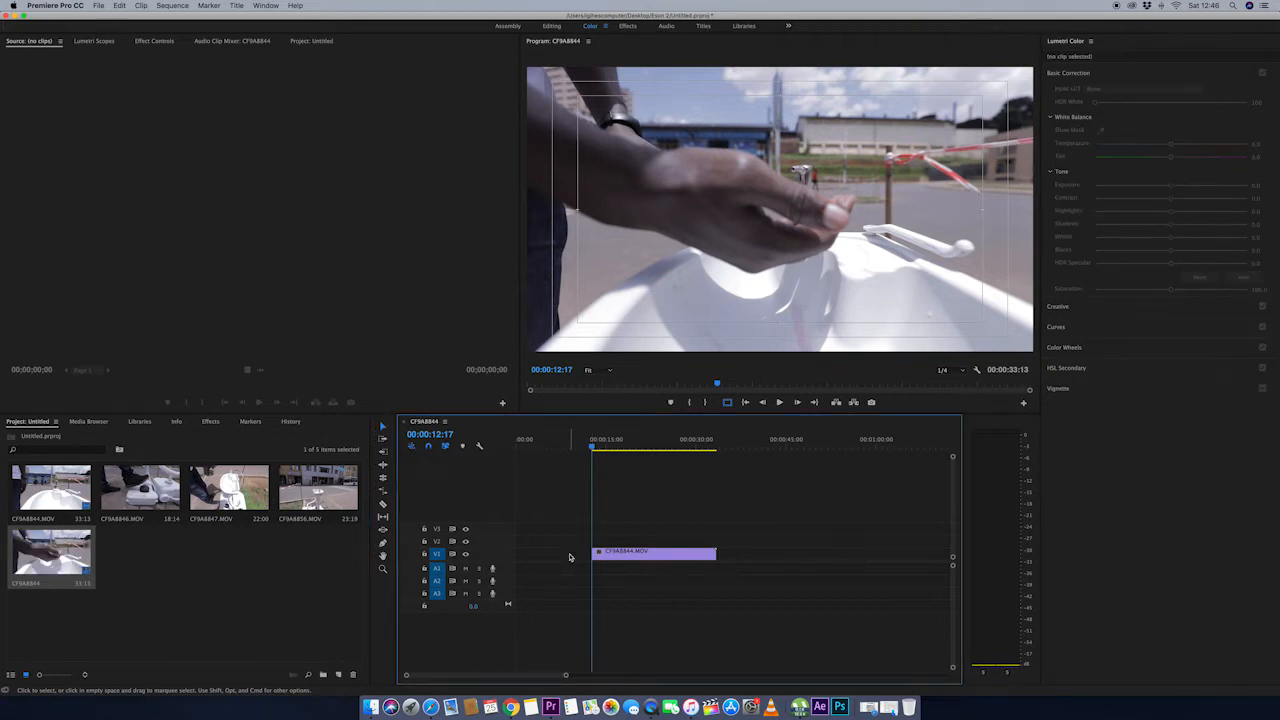
Step: Split the remaining CF9A8844.MOV clip at 00:00:19:12 and delete the part after the cut
key(space)
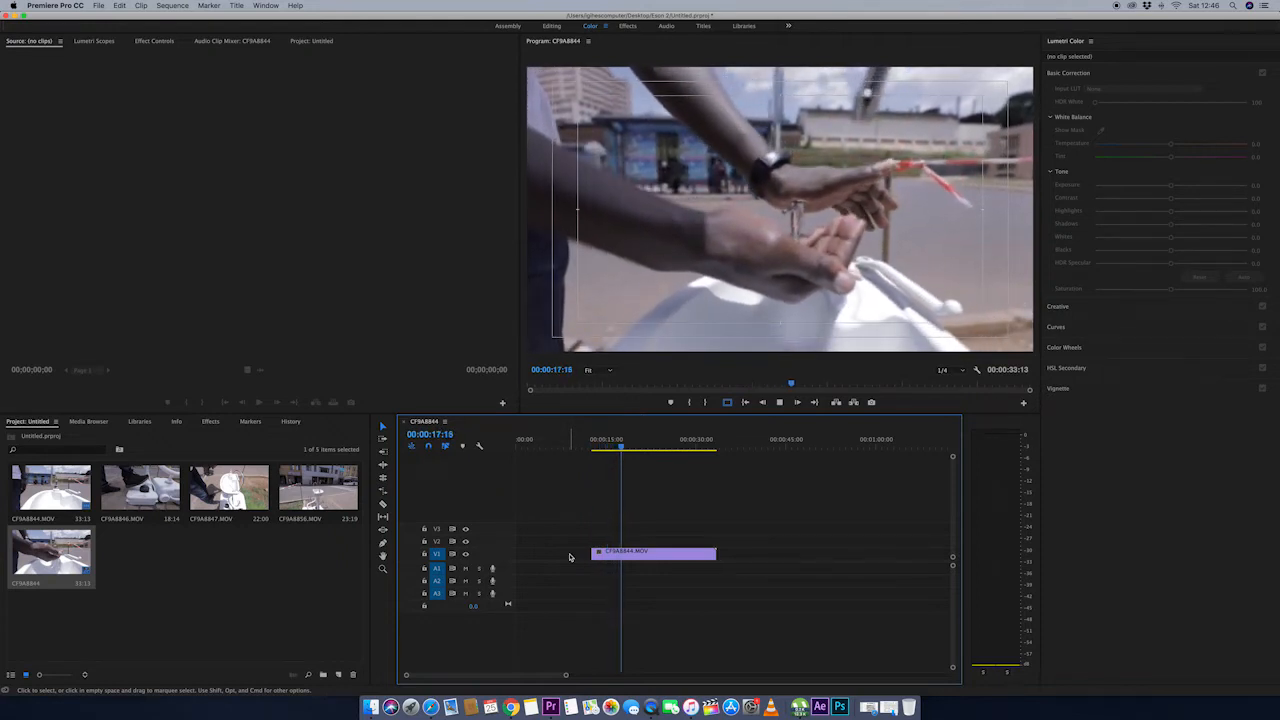
key(space)
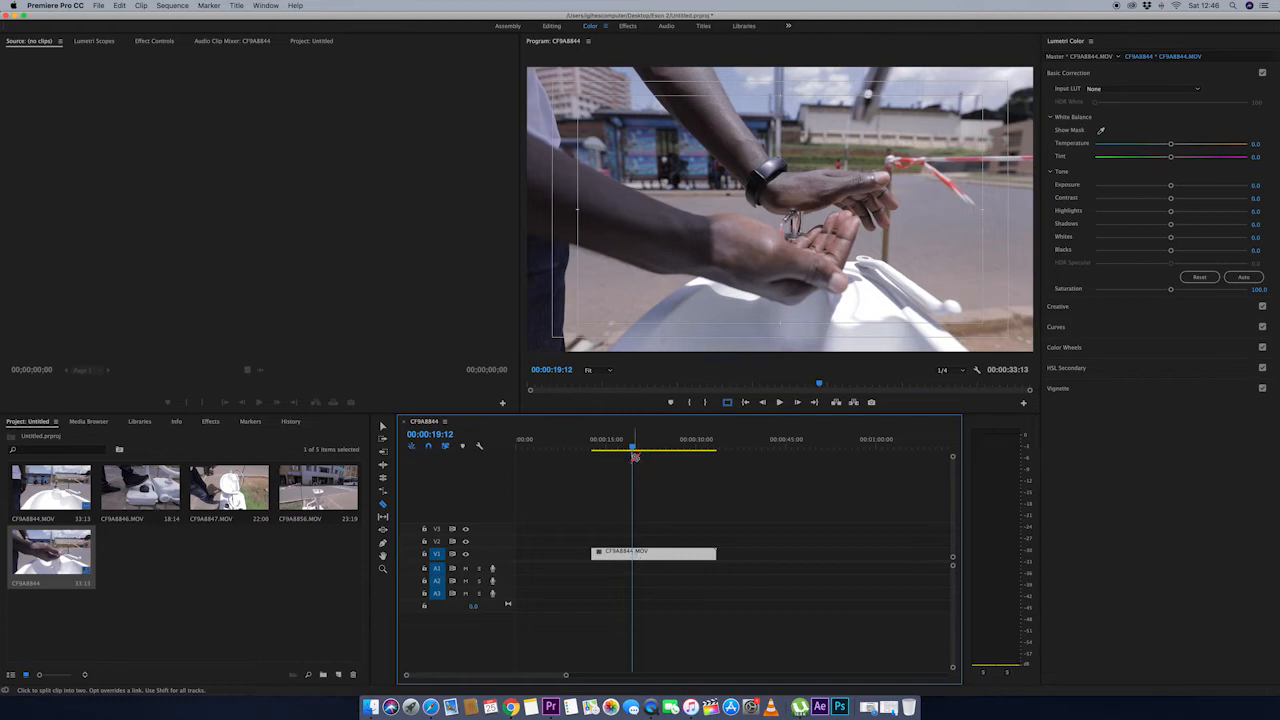
click(634, 555)
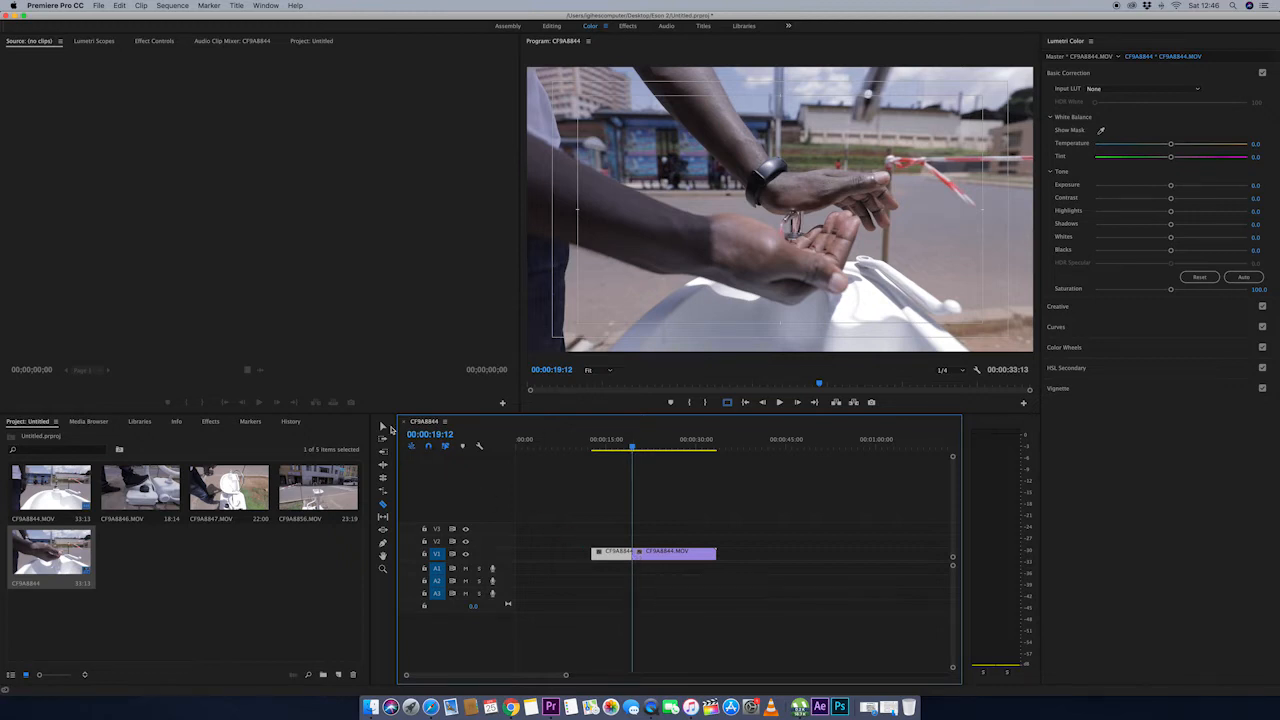
click(381, 427)
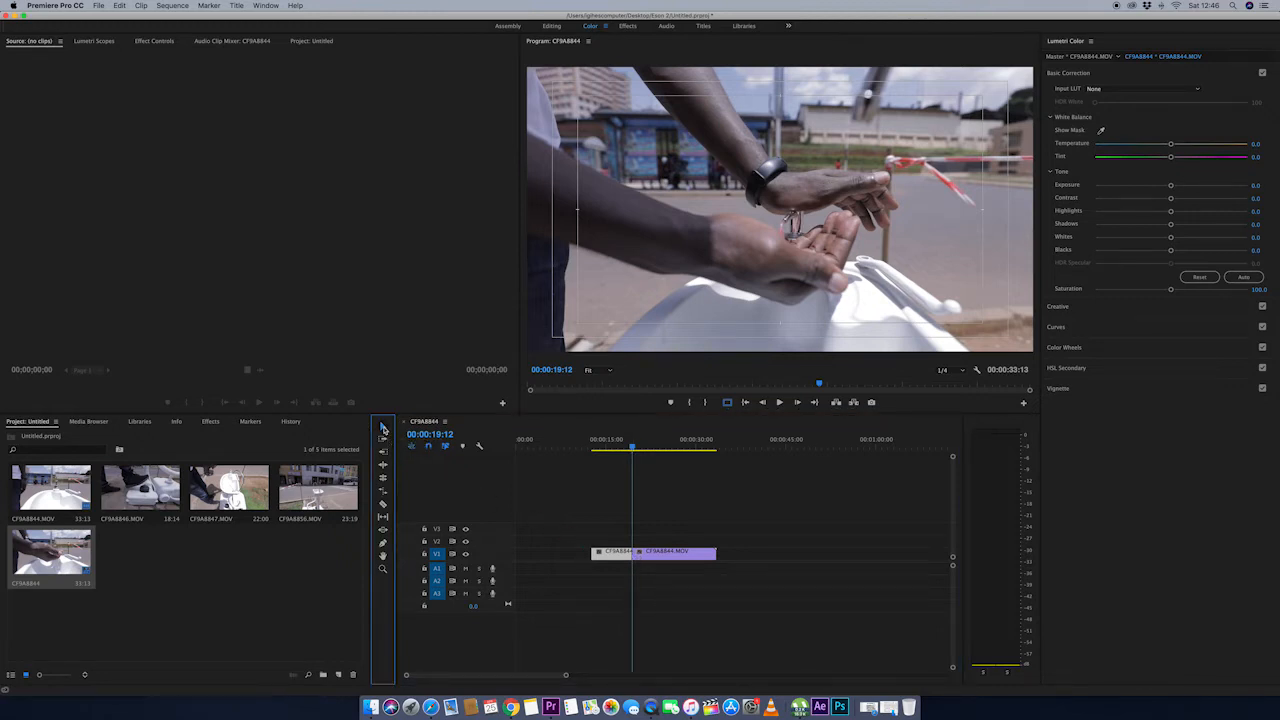
click(659, 557)
key(Delete)
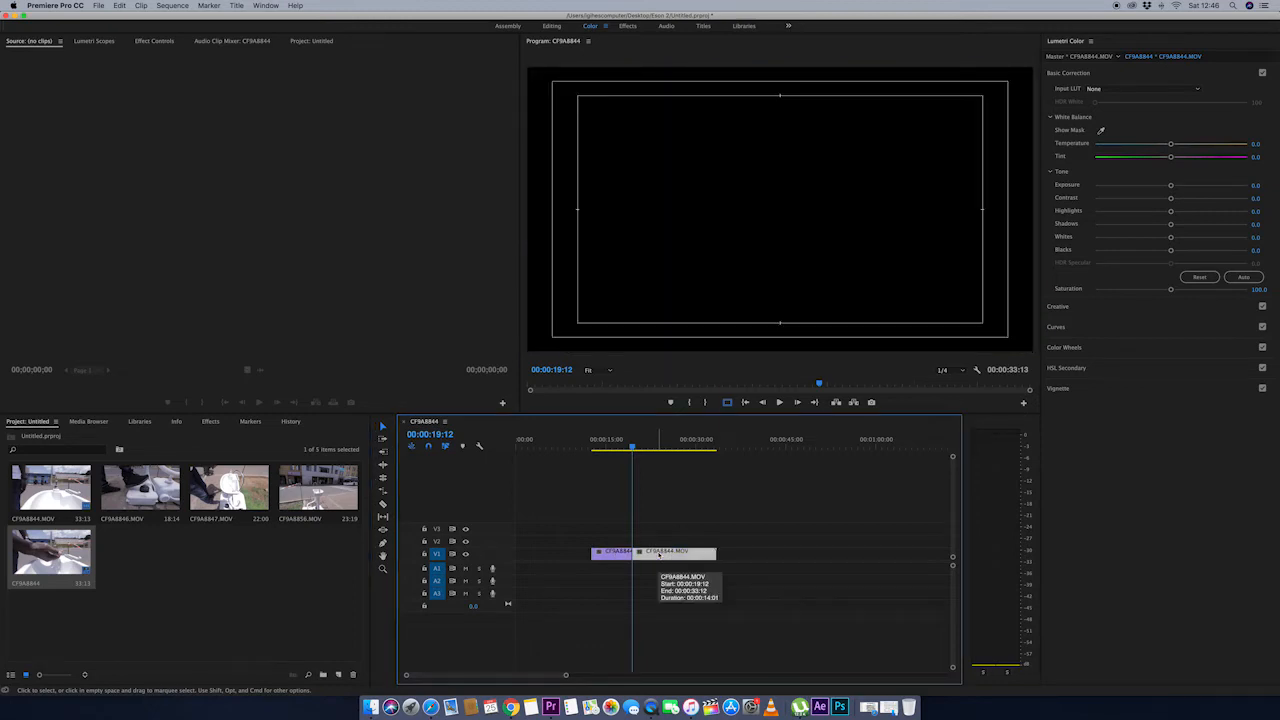
Step: Play back the trimmed CF9A8844.MOV clip from its start to check both cuts
click(590, 446)
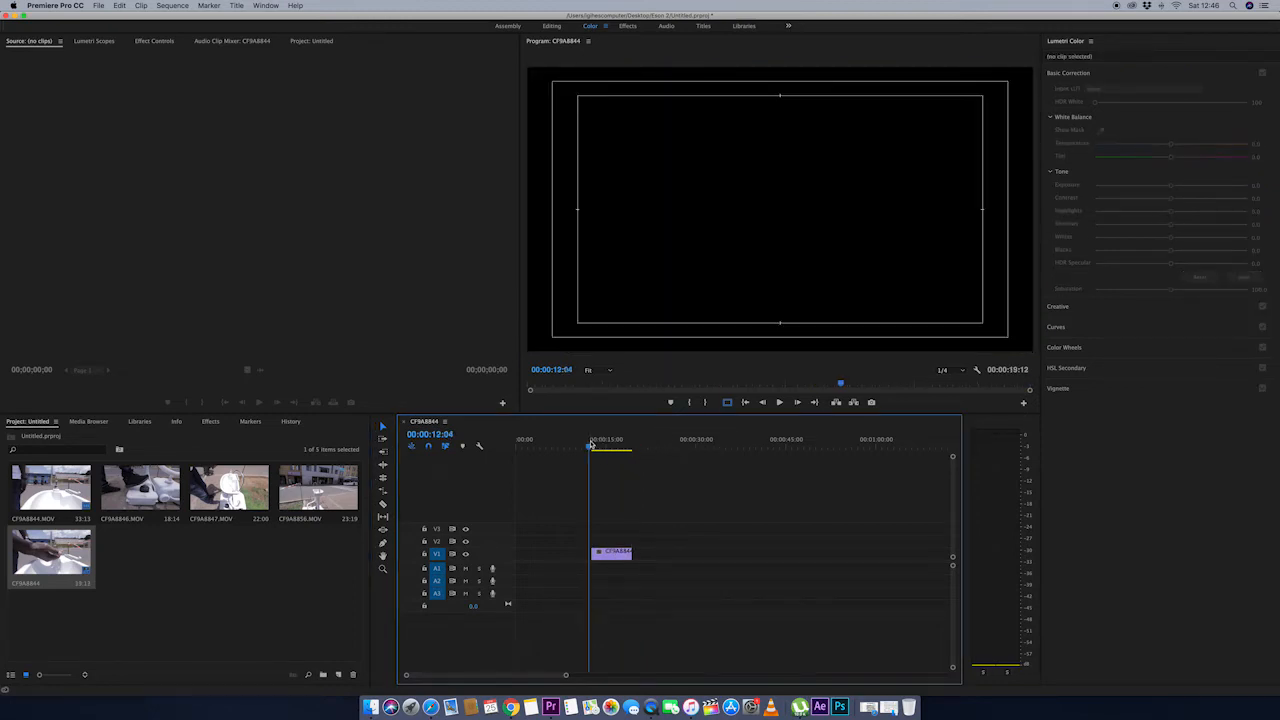
key(space)
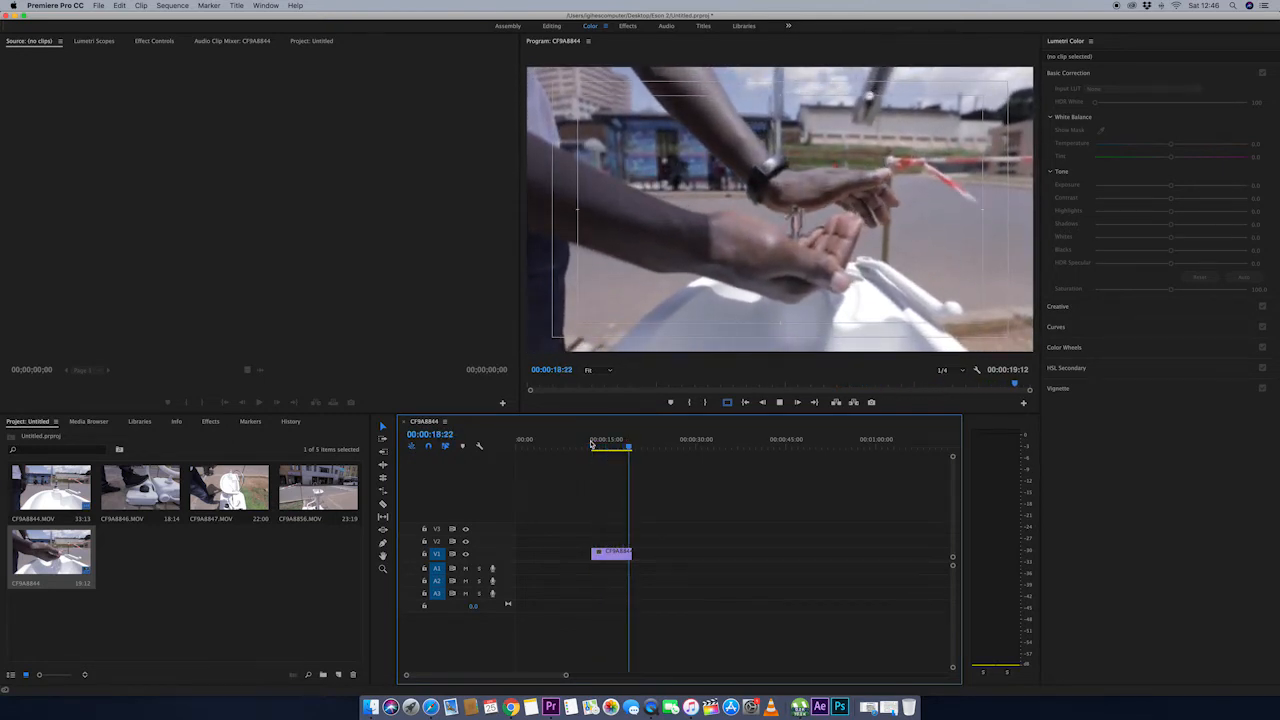
key(space)
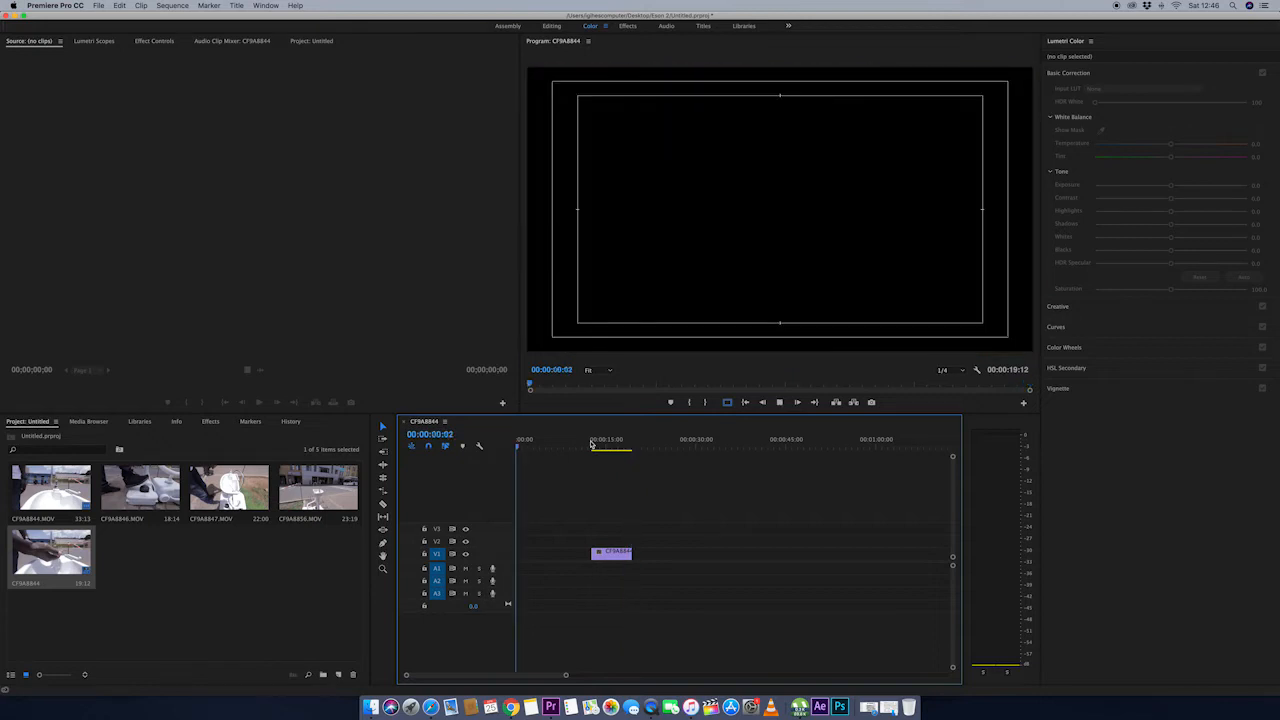
key(space)
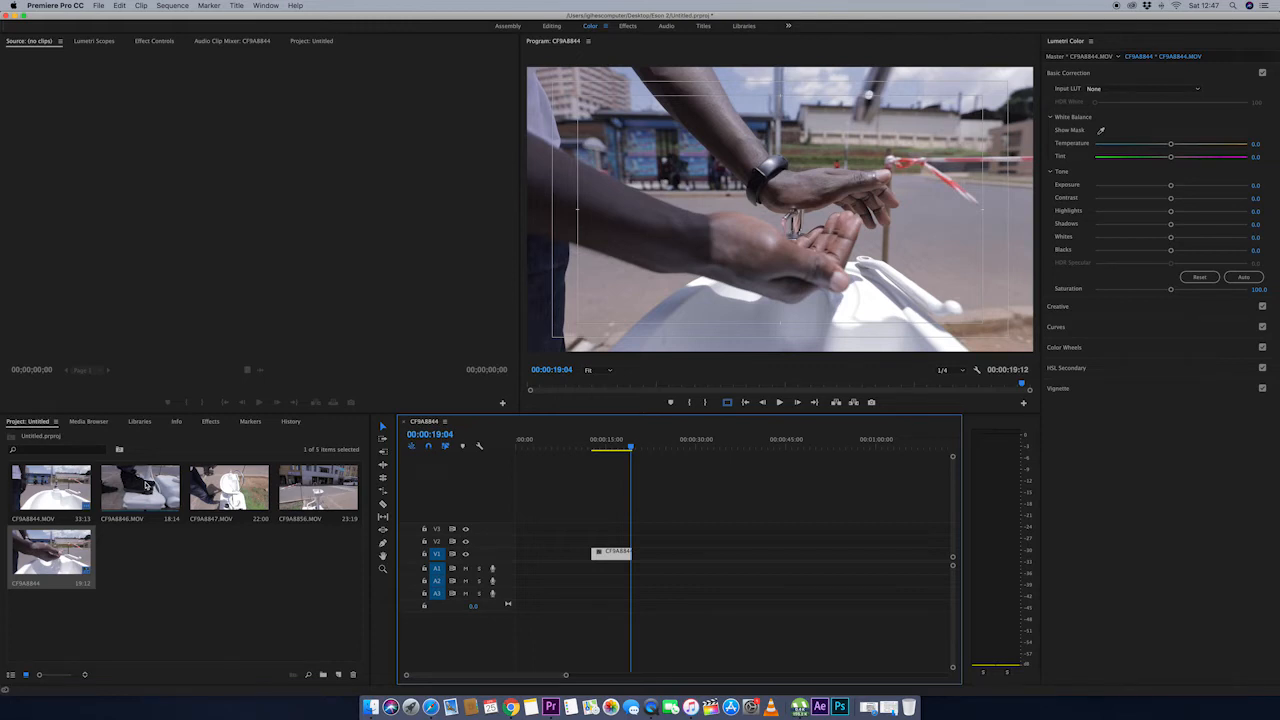
Step: Add CF9A8846.MOV directly after the trimmed clip on track V1 and play it up to 00:00:24:11
drag(142, 484, 640, 553)
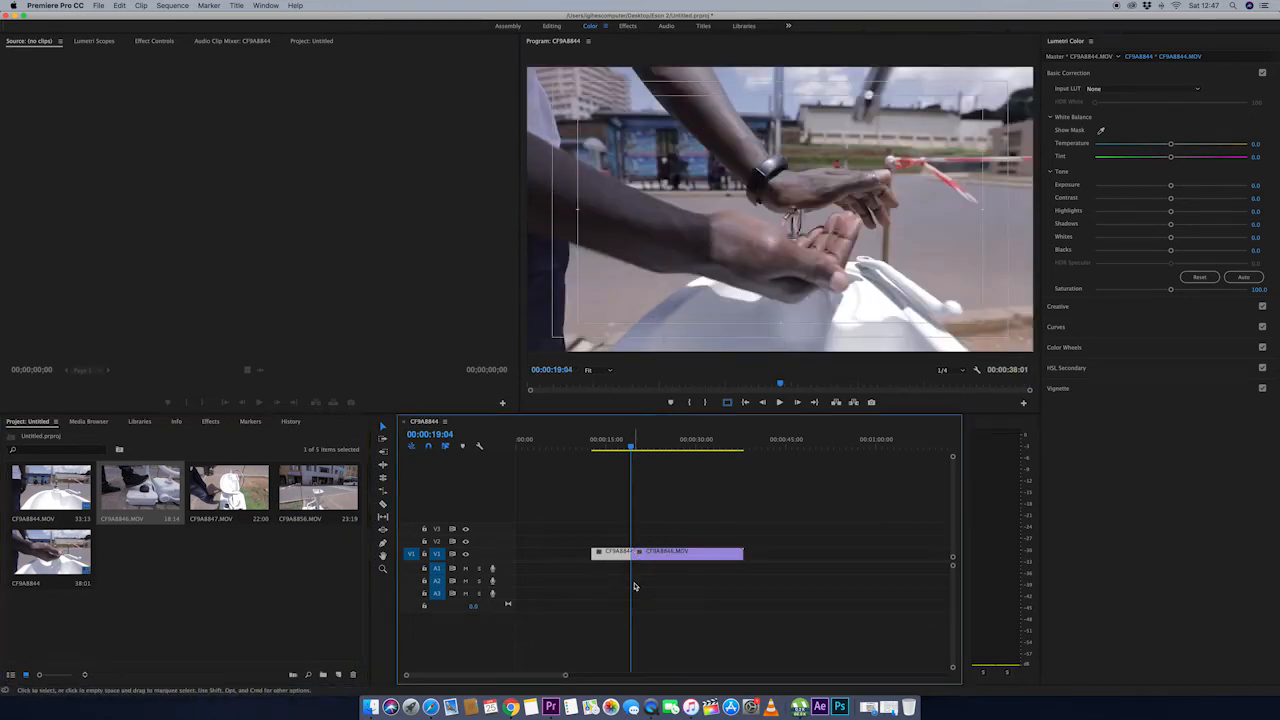
key(space)
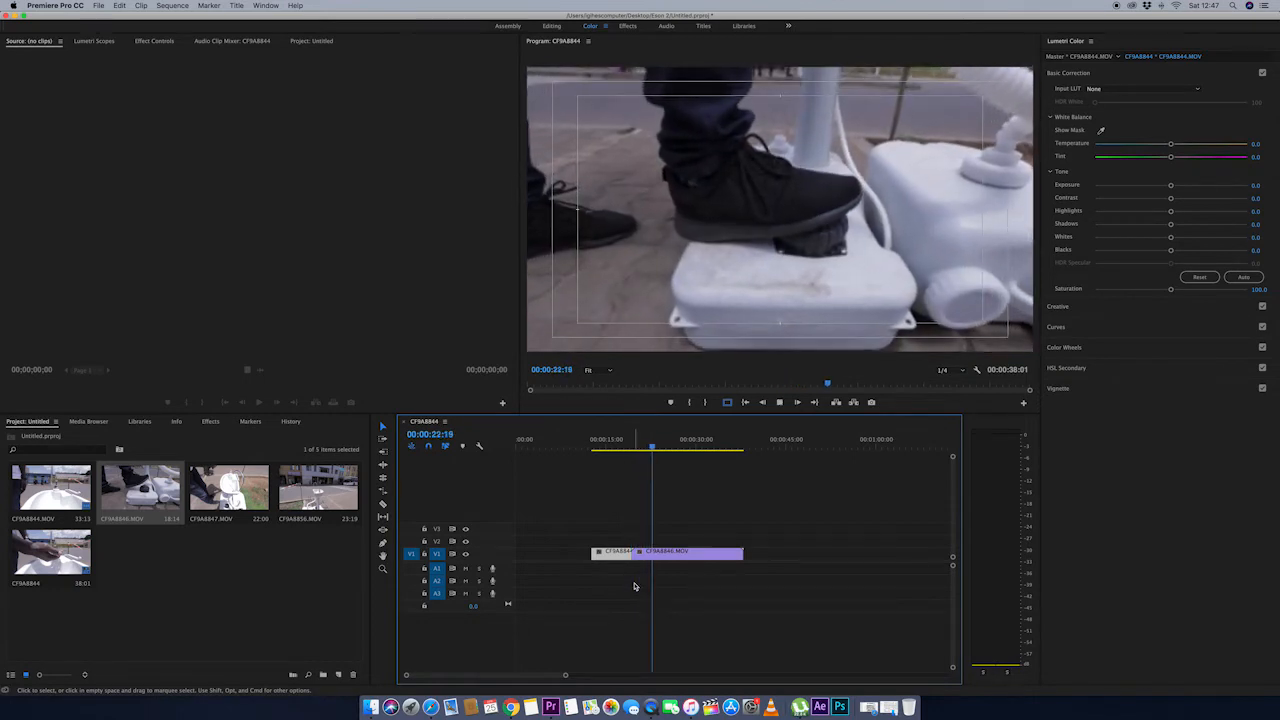
key(space)
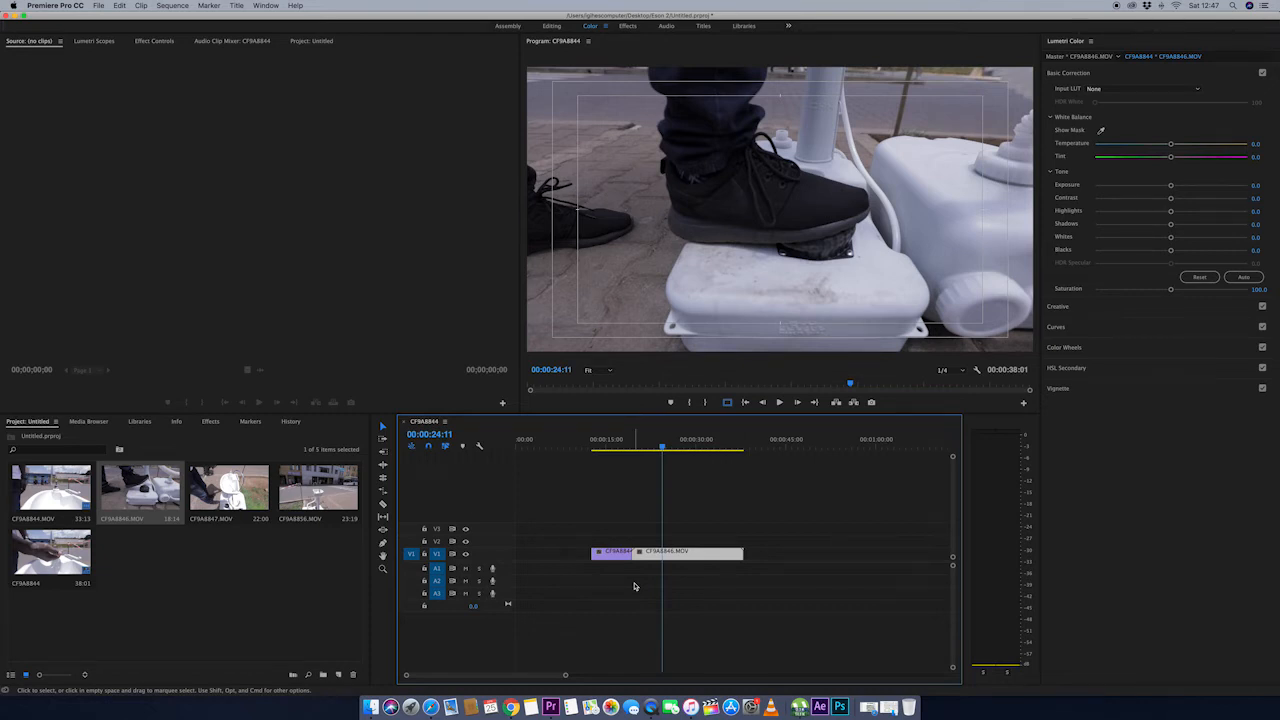
Step: Split CF9A8846.MOV at 00:00:24:11 and delete the part after the cut
click(384, 507)
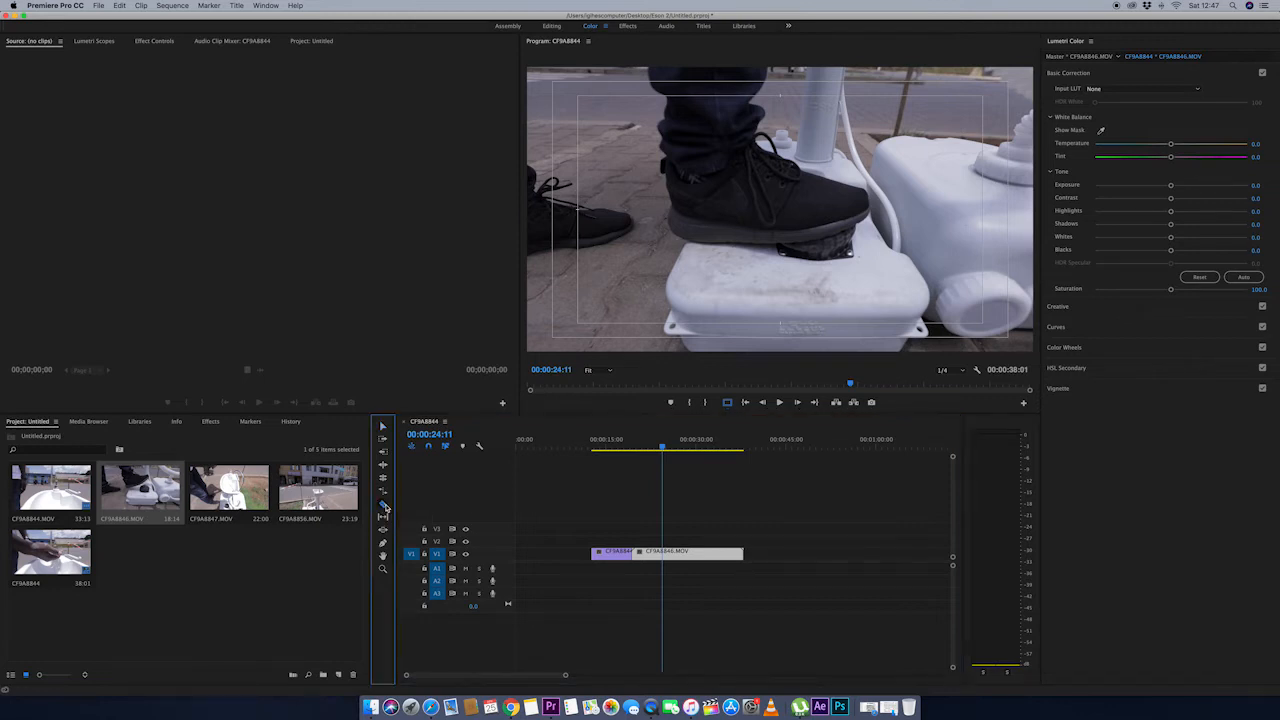
click(666, 553)
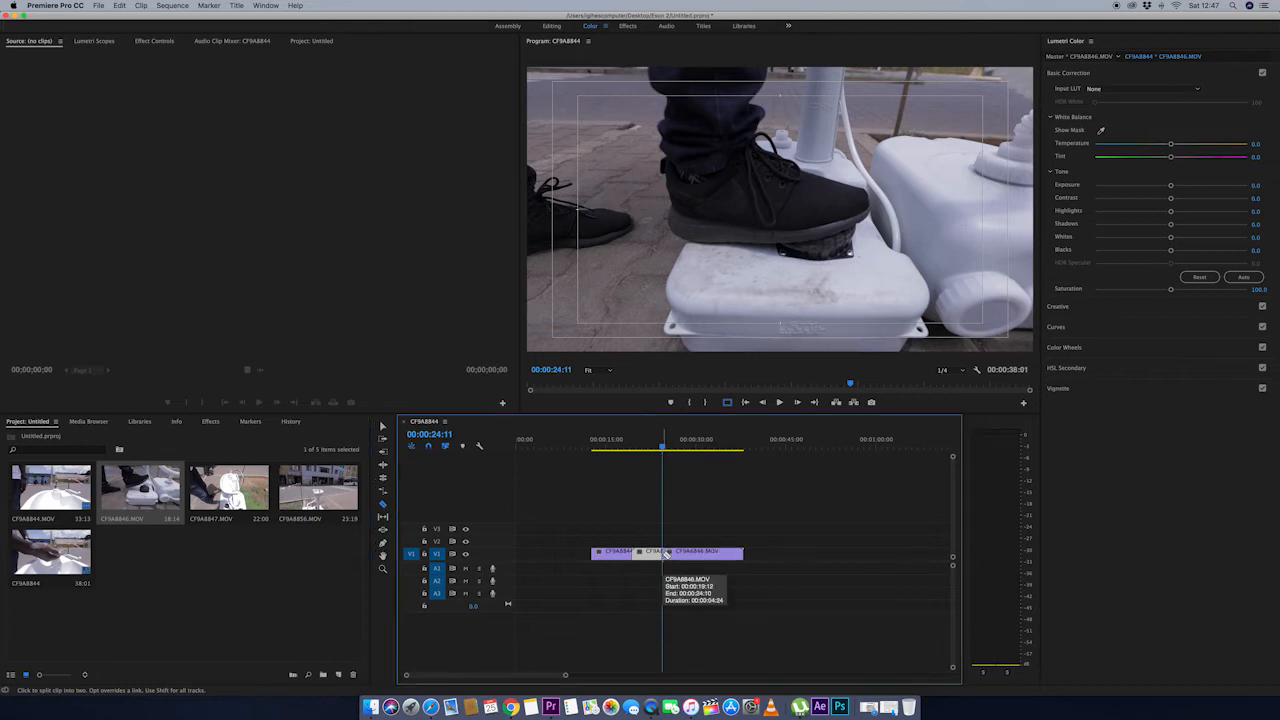
click(382, 426)
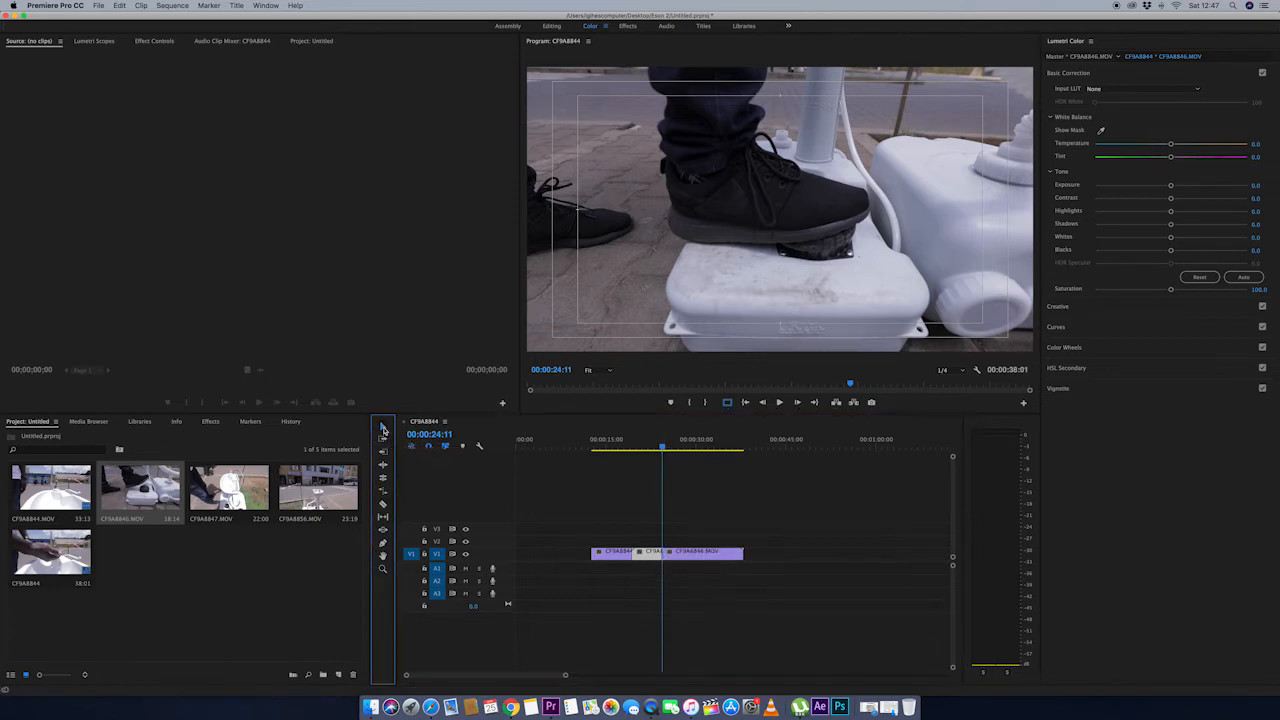
click(690, 556)
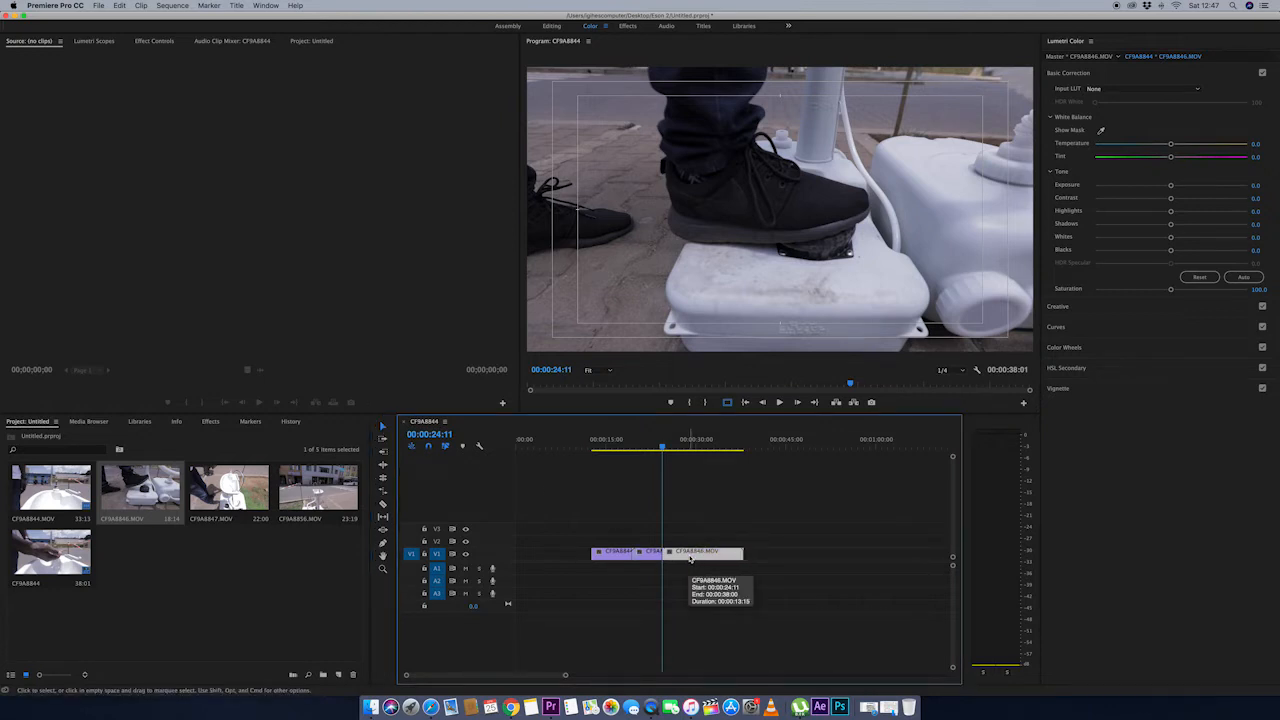
key(Delete)
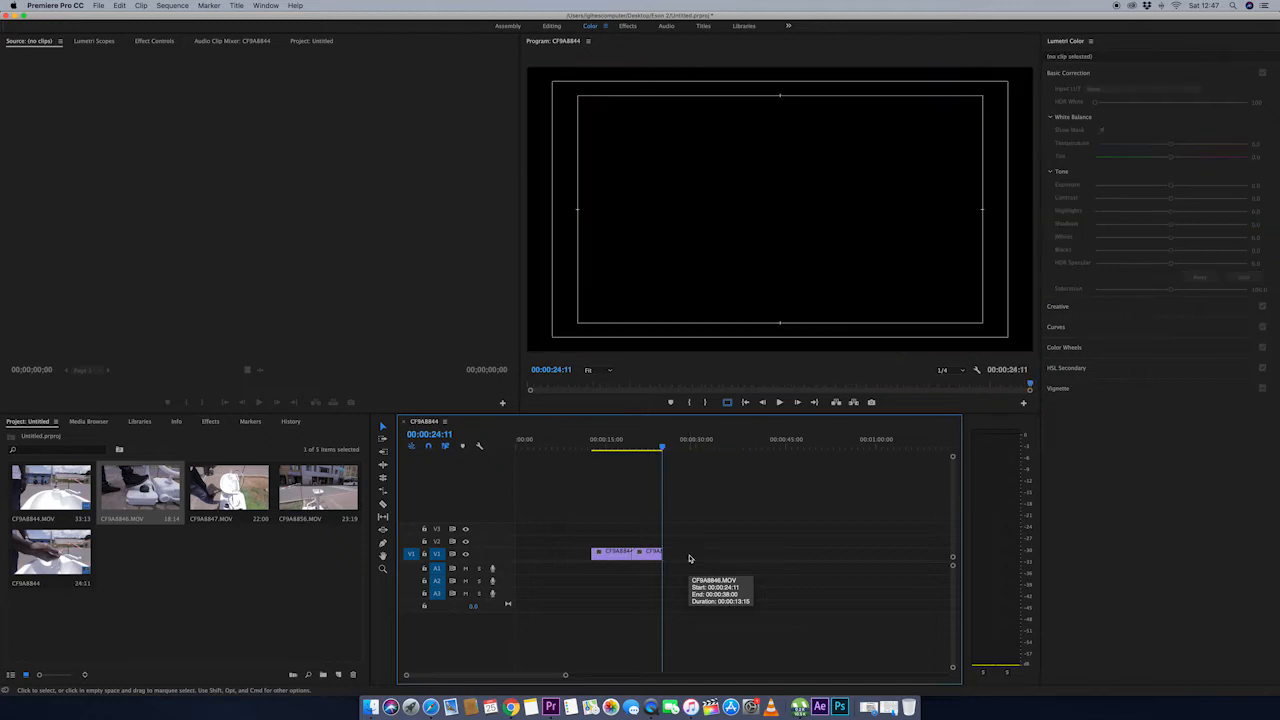
Step: Play back the transition from CF9A8844.MOV to the trimmed CF9A8846.MOV clip
click(630, 447)
key(space)
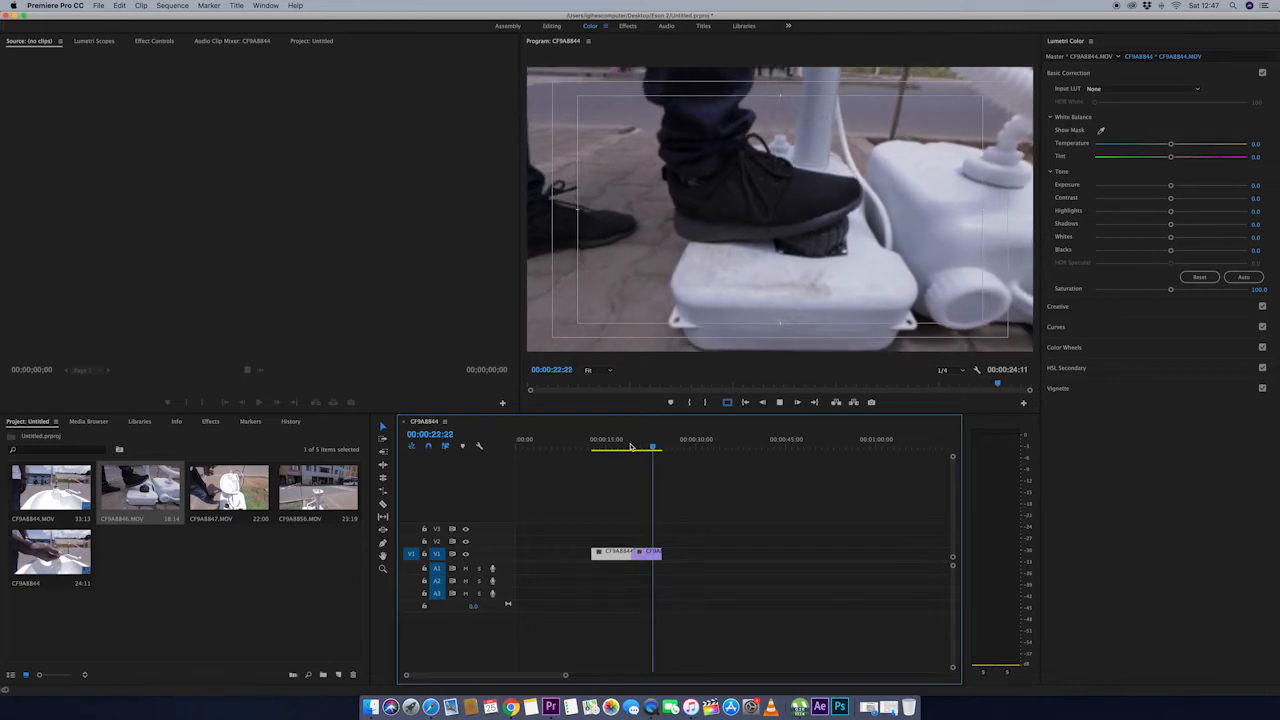
key(space)
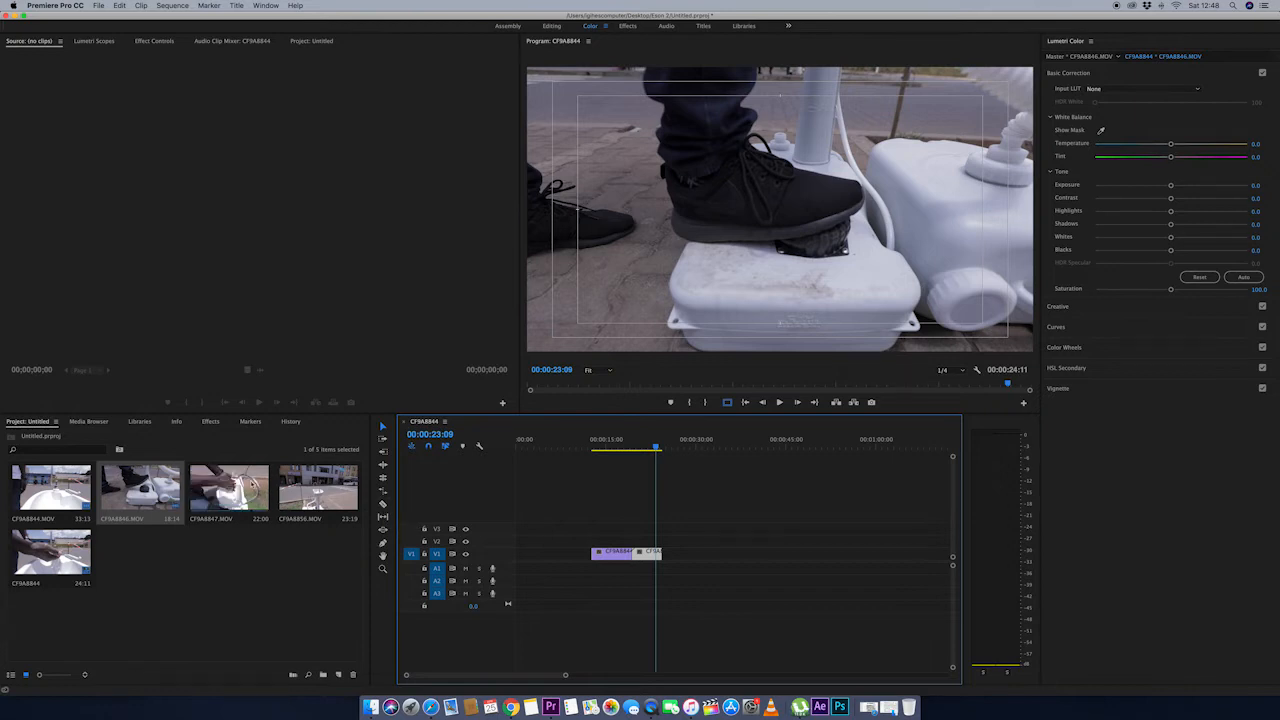
Step: Add CF9A8847.MOV directly after the CF9A8846.MOV clip on V1 and play through it to 00:00:34:18
drag(229, 485, 676, 552)
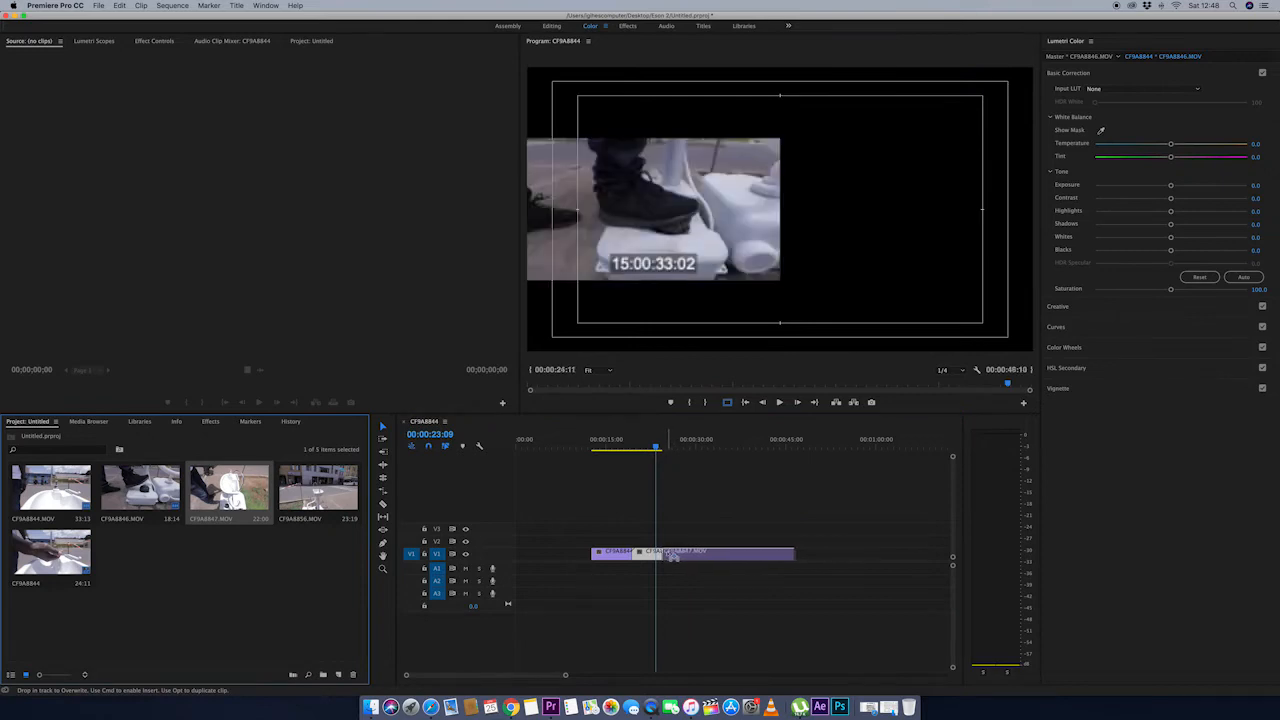
click(660, 446)
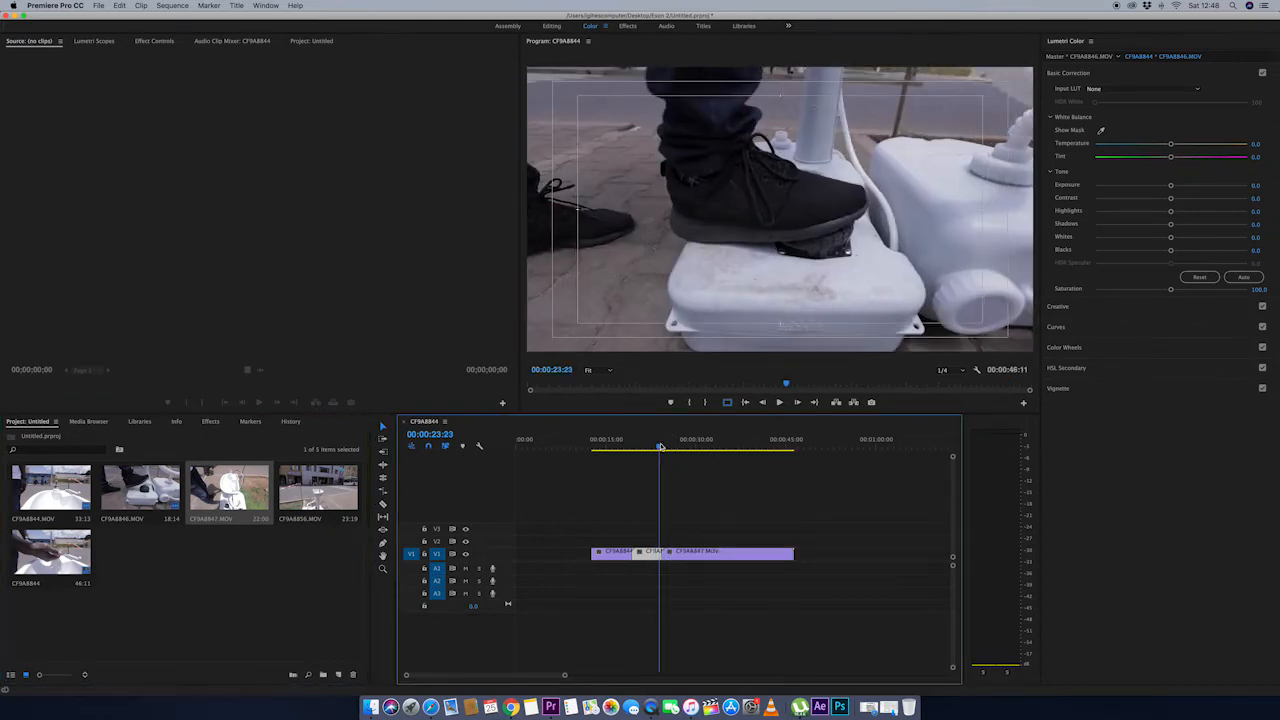
key(space)
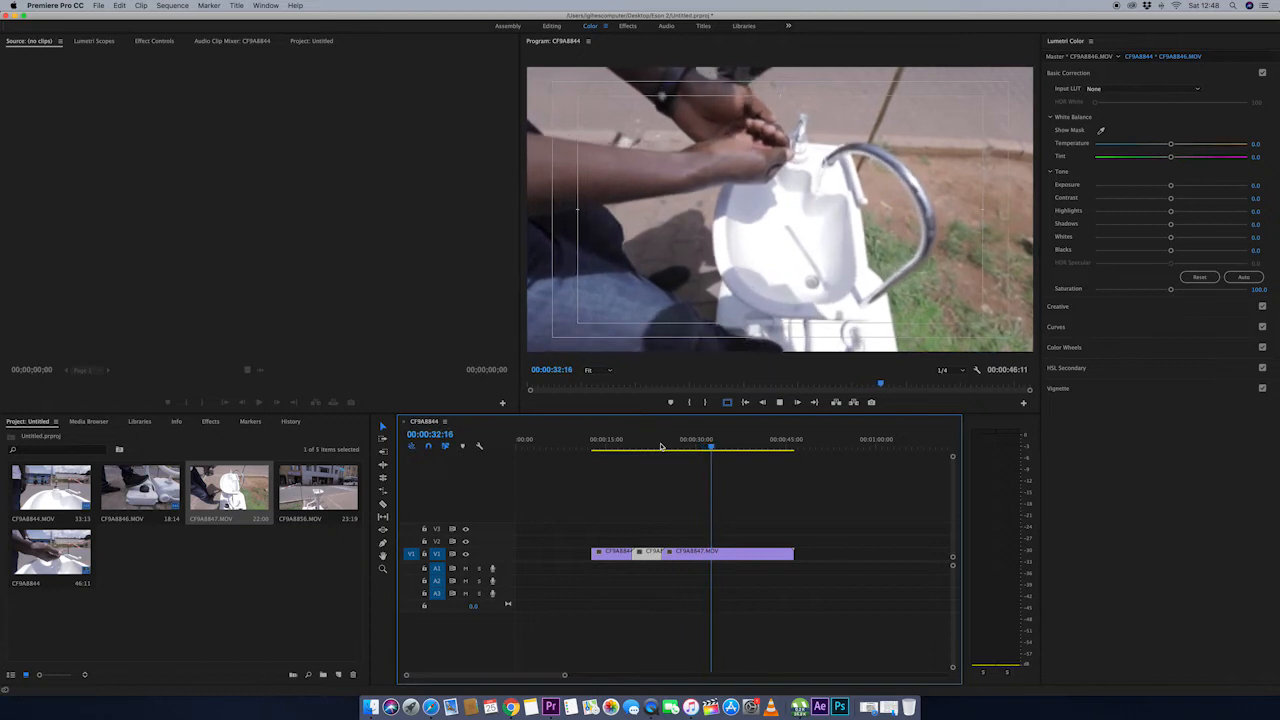
key(space)
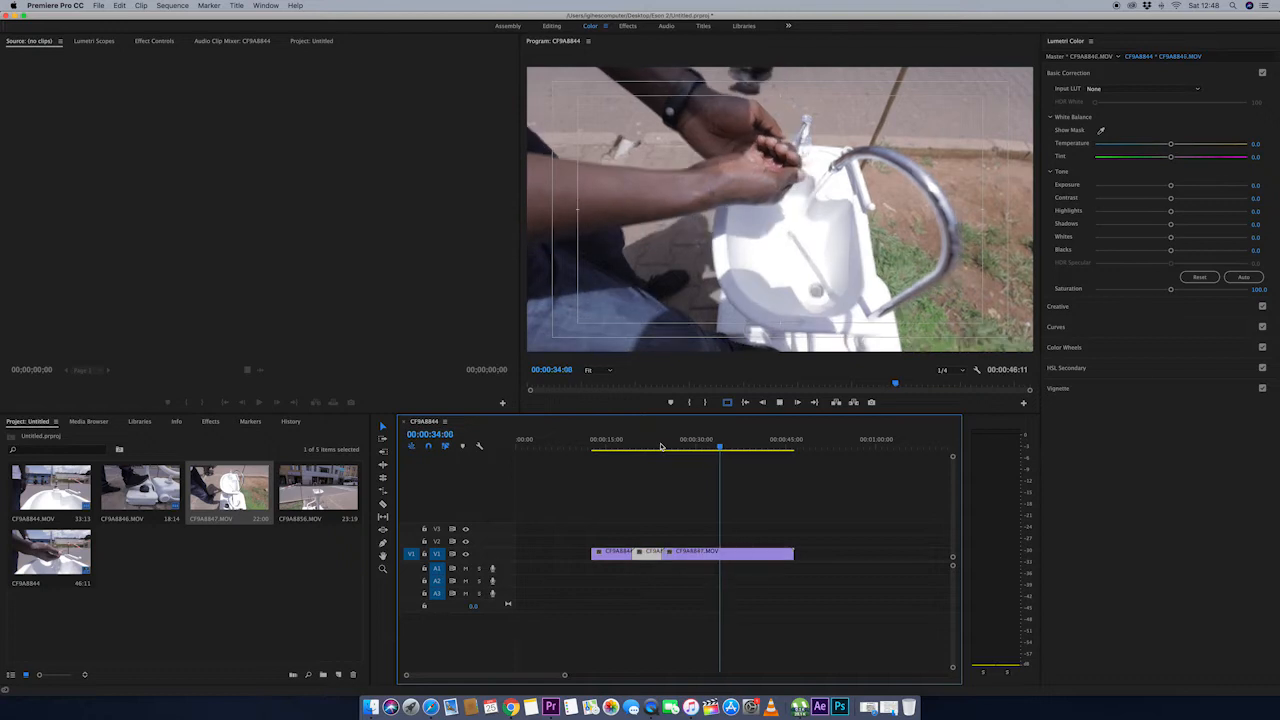
key(space)
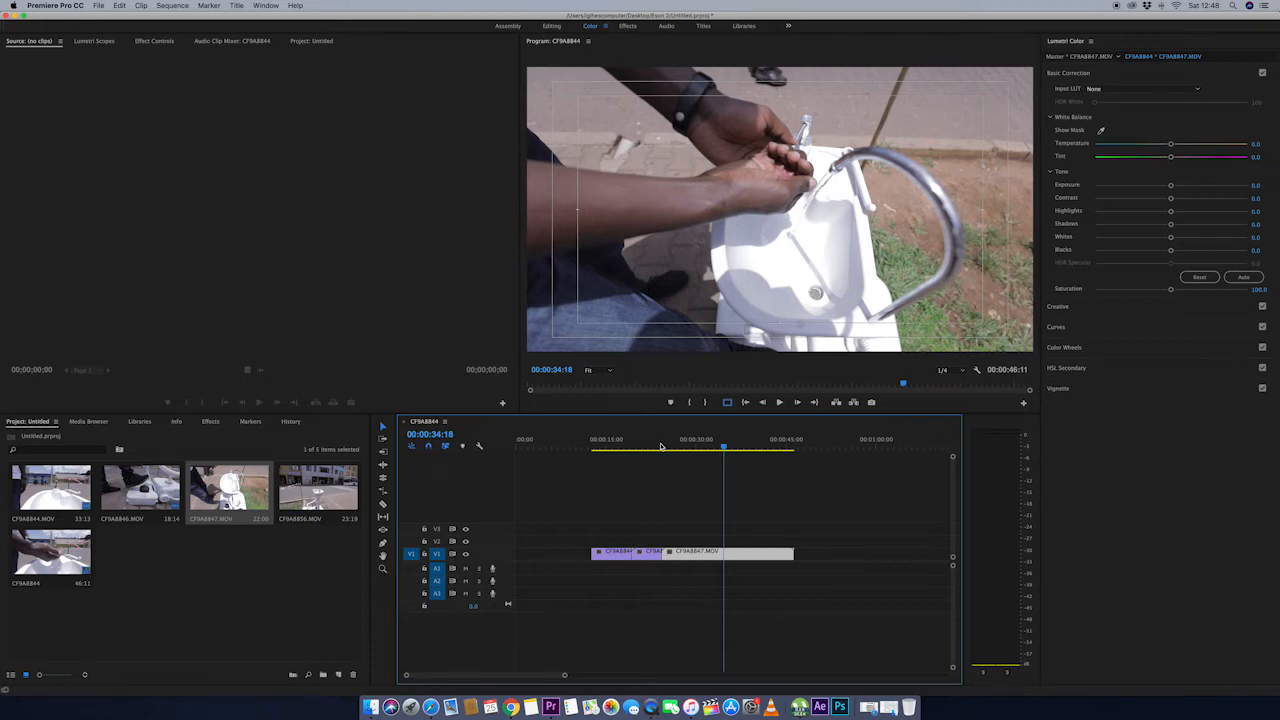
Step: Split CF9A8847.MOV at 00:00:34:18 and delete the part before the cut
click(382, 505)
click(726, 555)
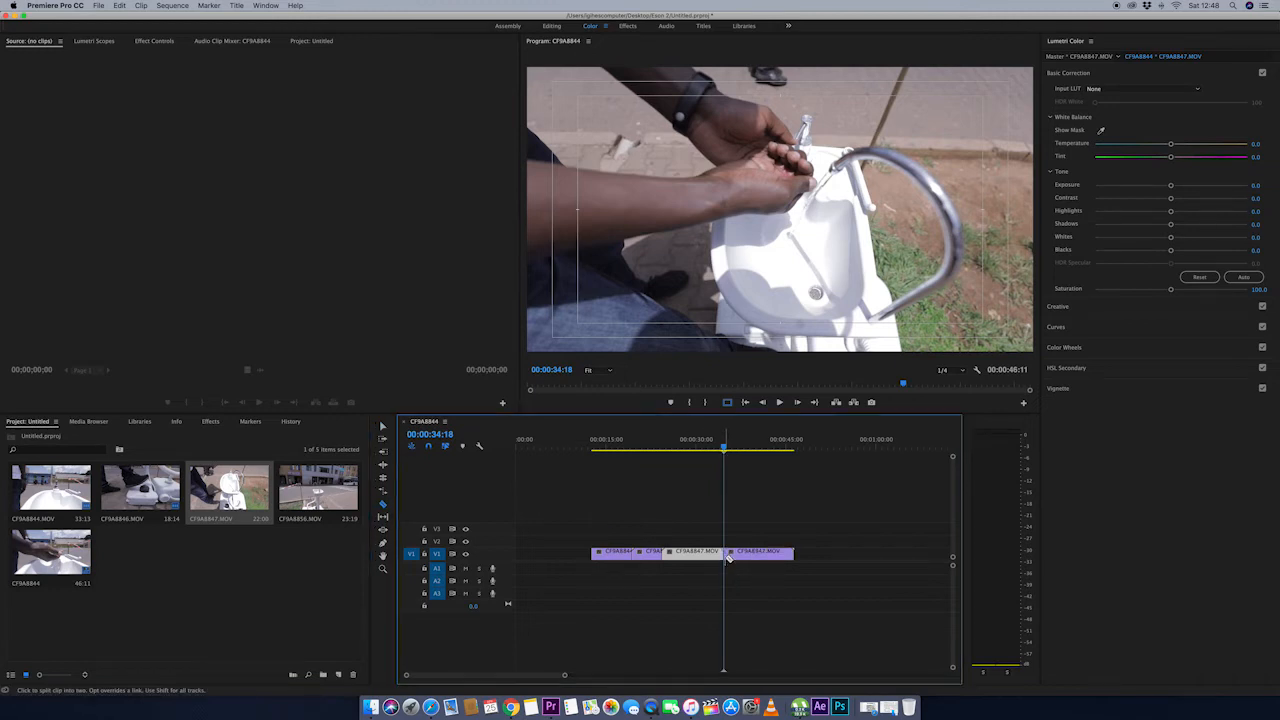
key(v)
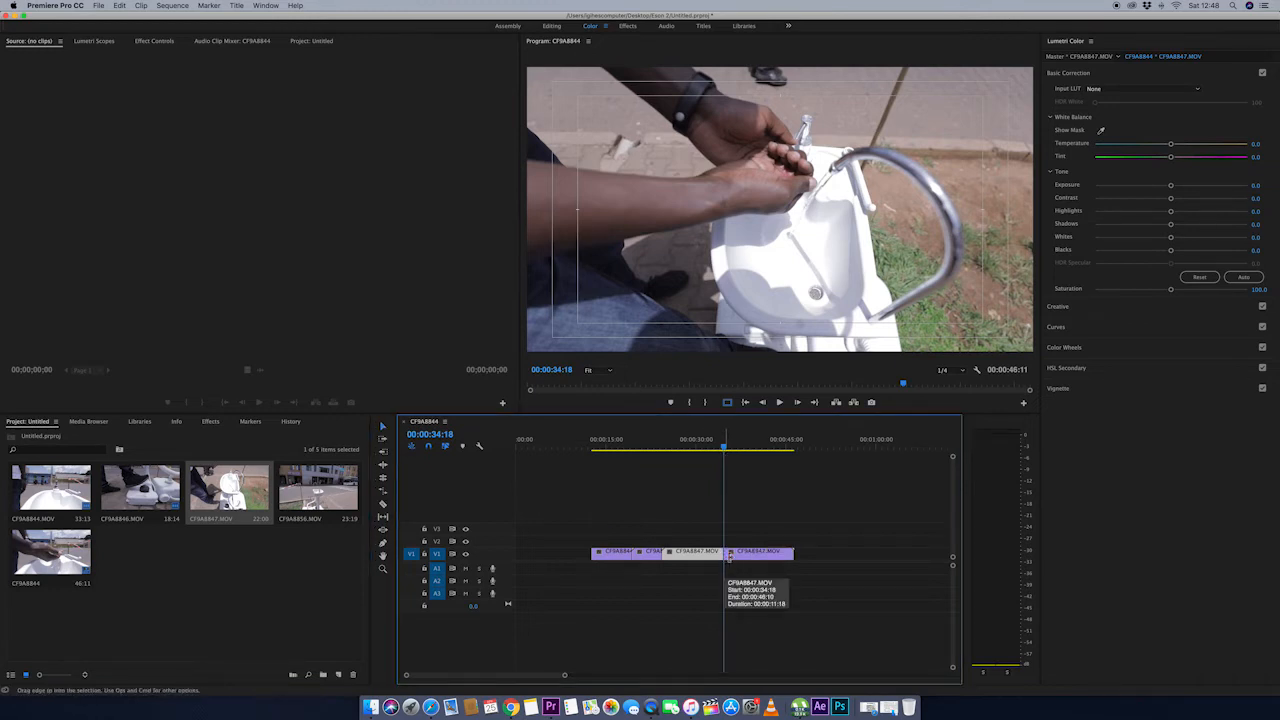
key(Delete)
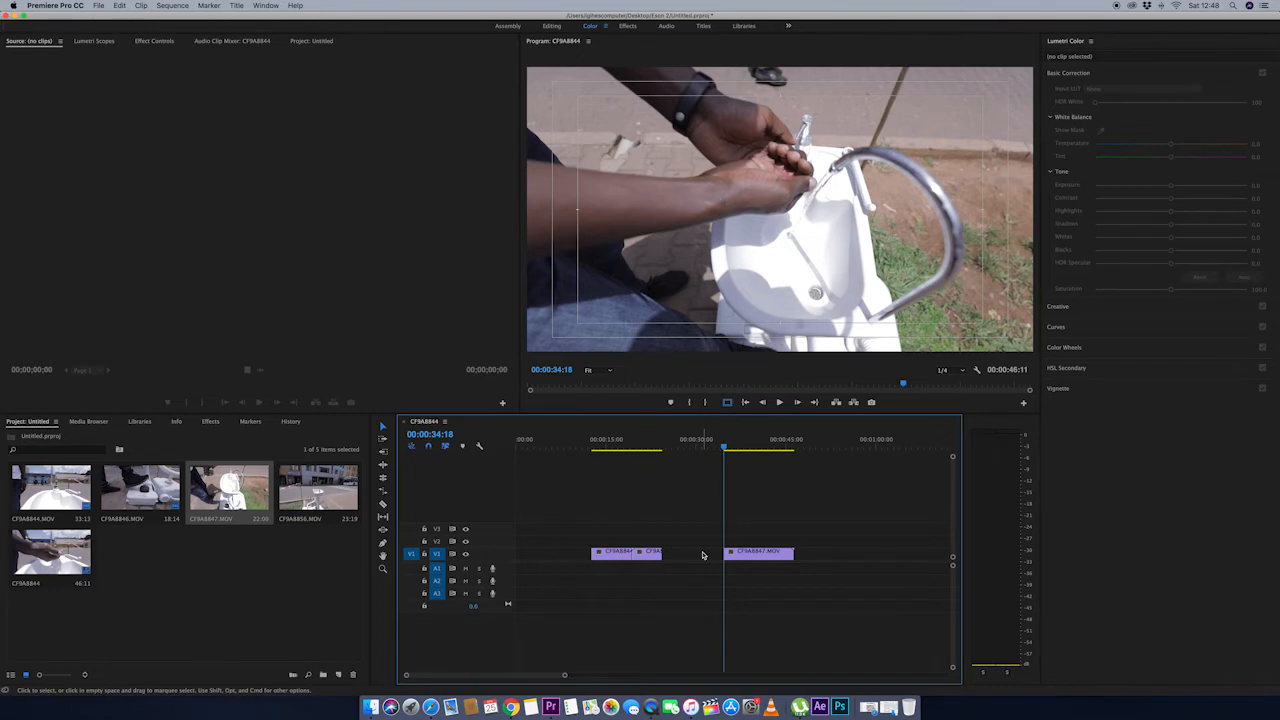
Step: Split CF9A8847.MOV at 00:00:40:01 and delete the part after the cut
key(space)
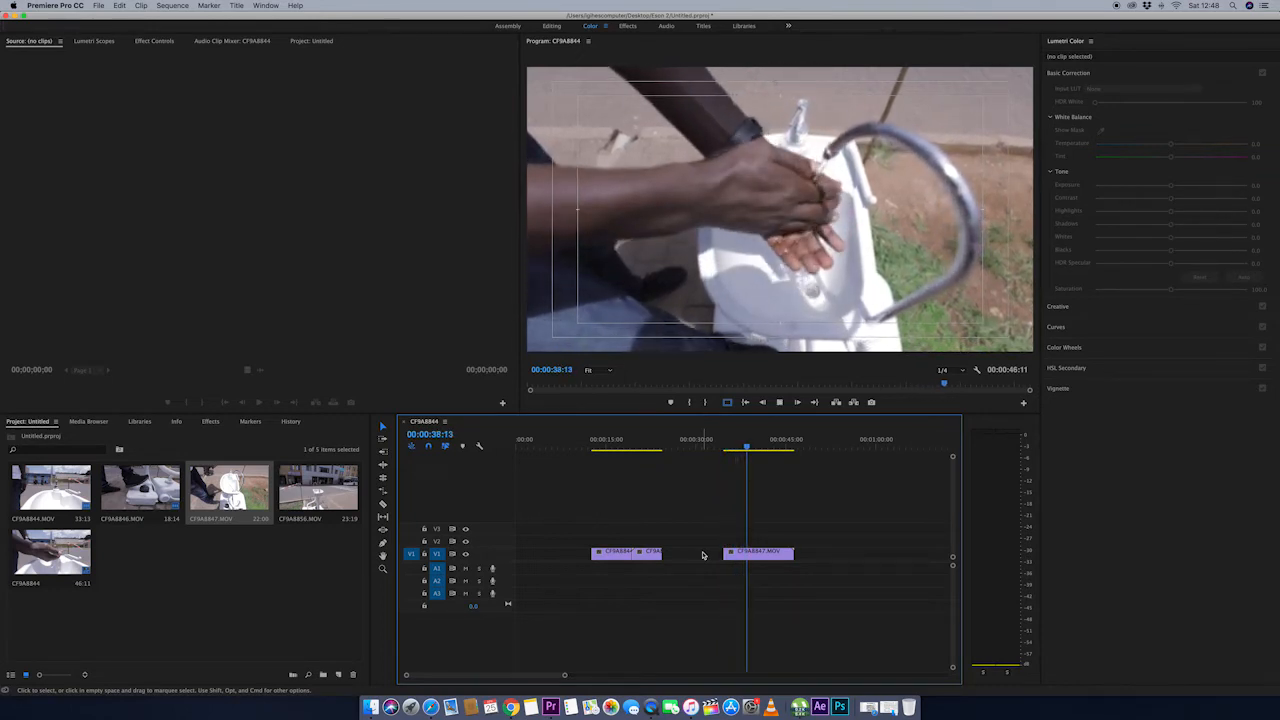
key(space)
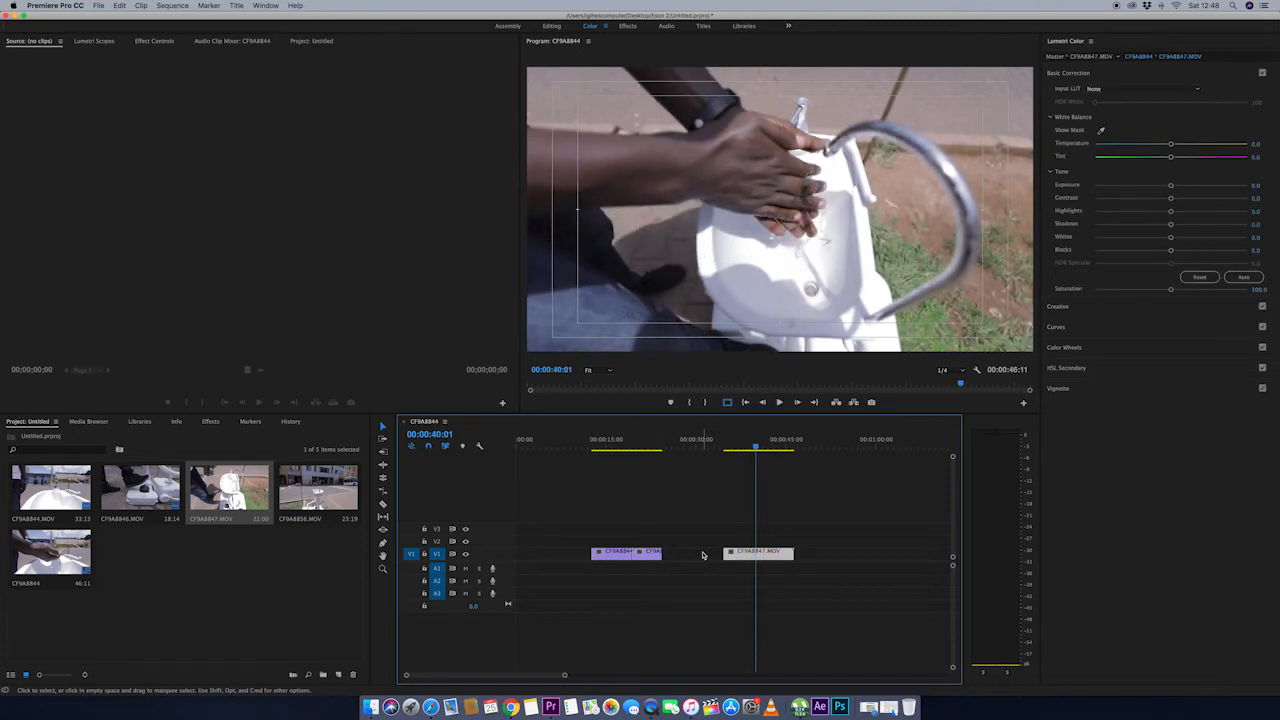
key(c)
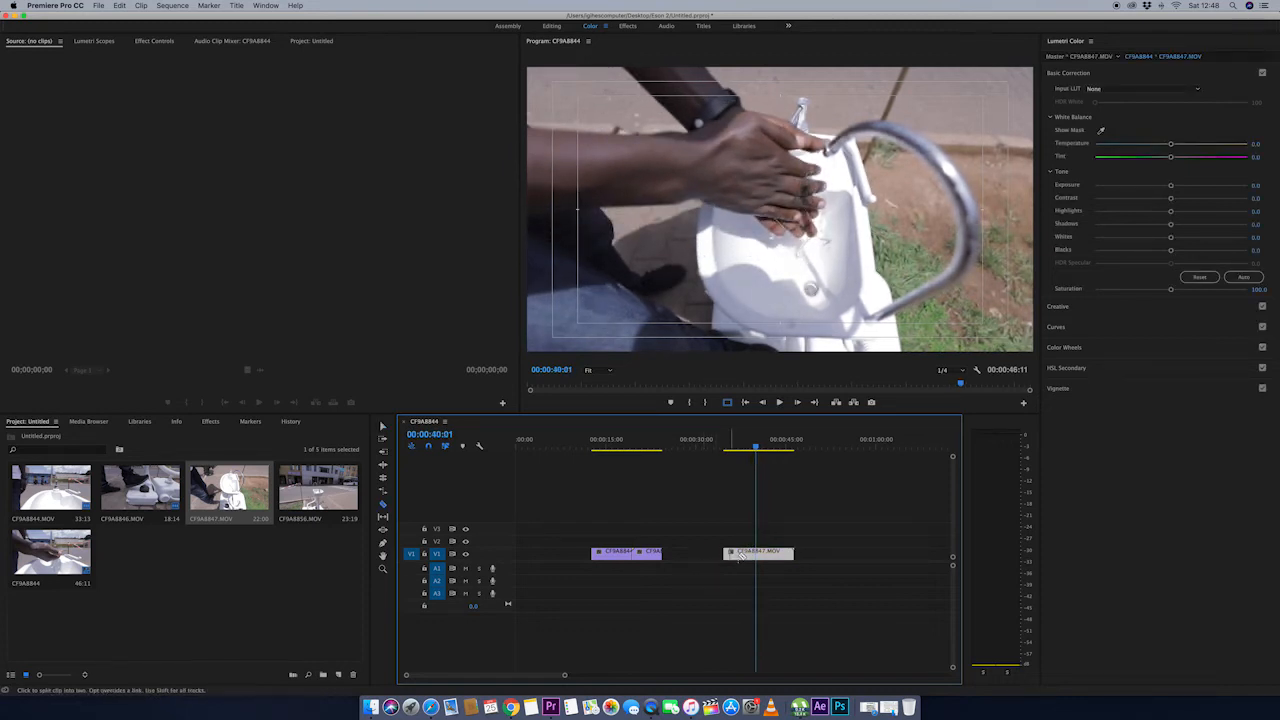
click(756, 553)
key(v)
click(783, 558)
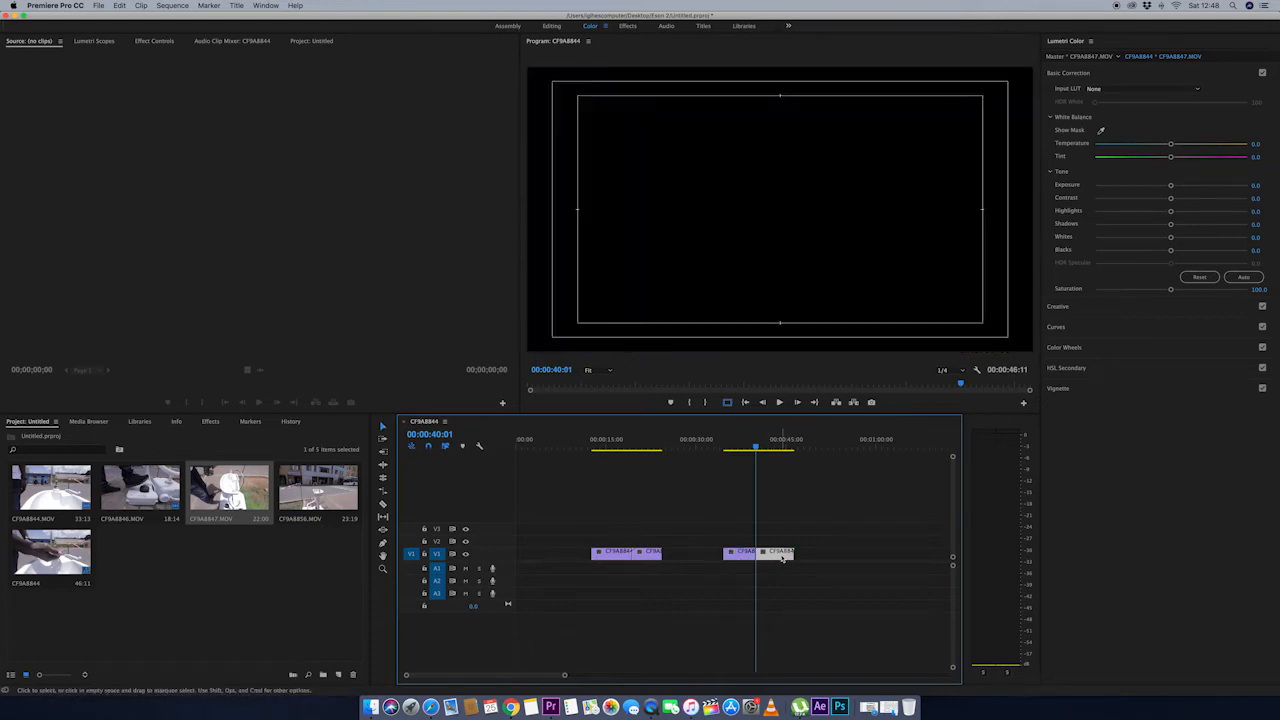
key(Delete)
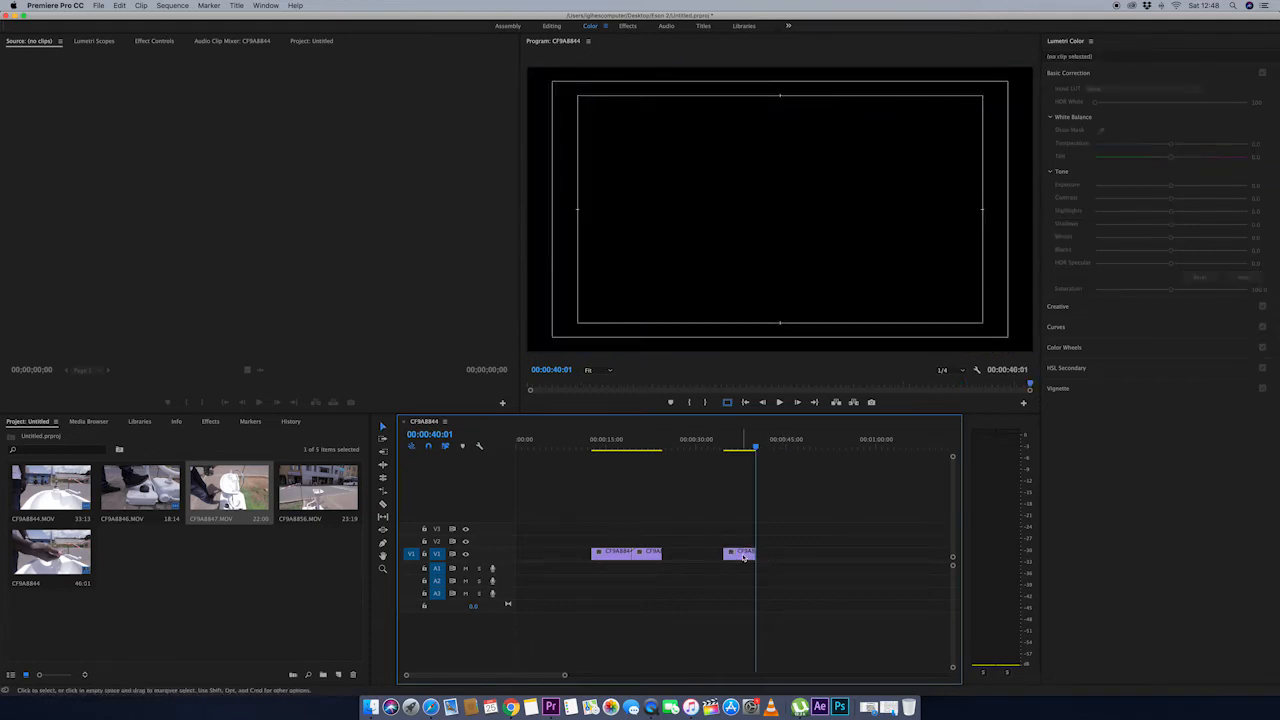
Step: Move the trimmed CF9A8847.MOV clip directly after CF9A8846.MOV on V1 and play back the sequence from that join
click(383, 428)
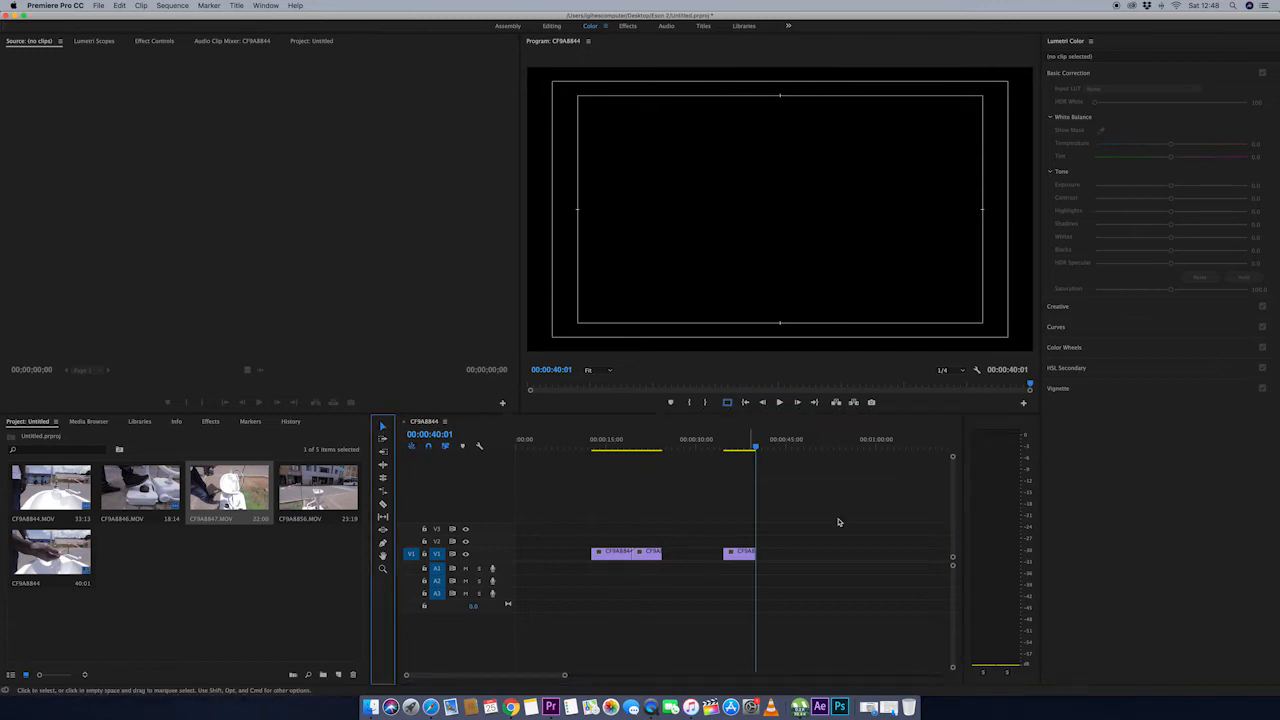
click(739, 555)
drag(739, 555, 686, 556)
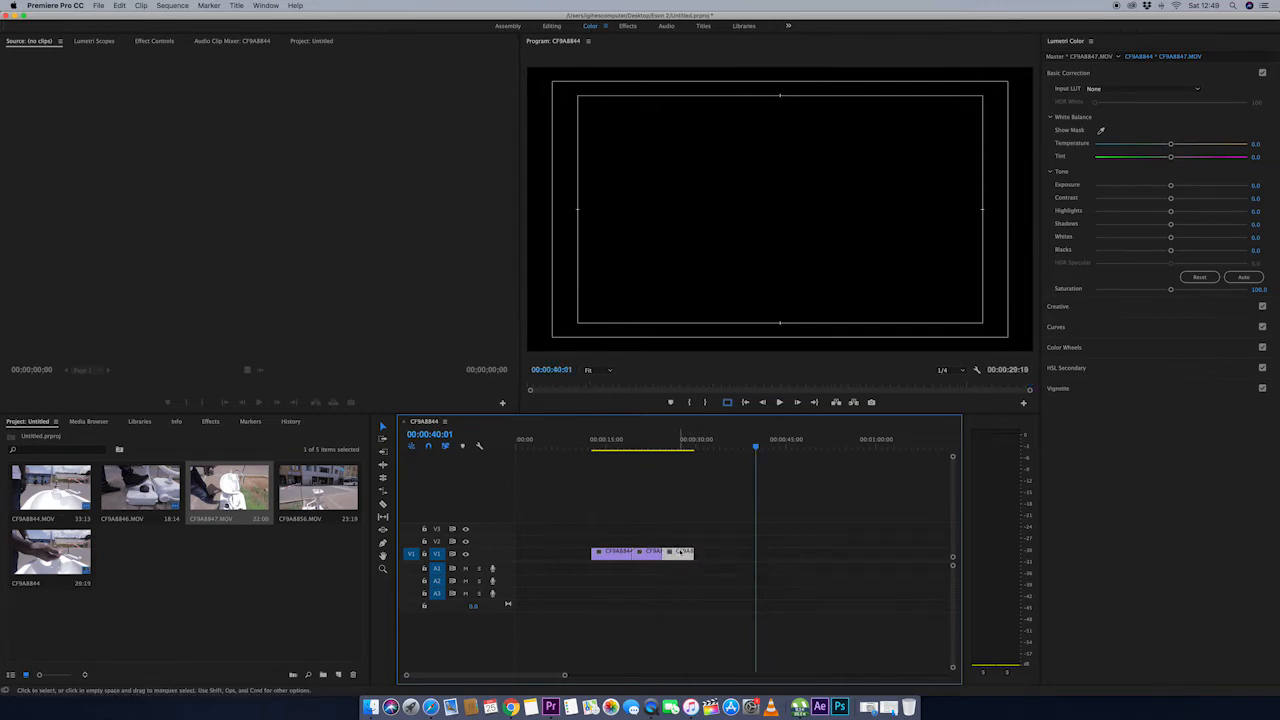
click(661, 446)
key(space)
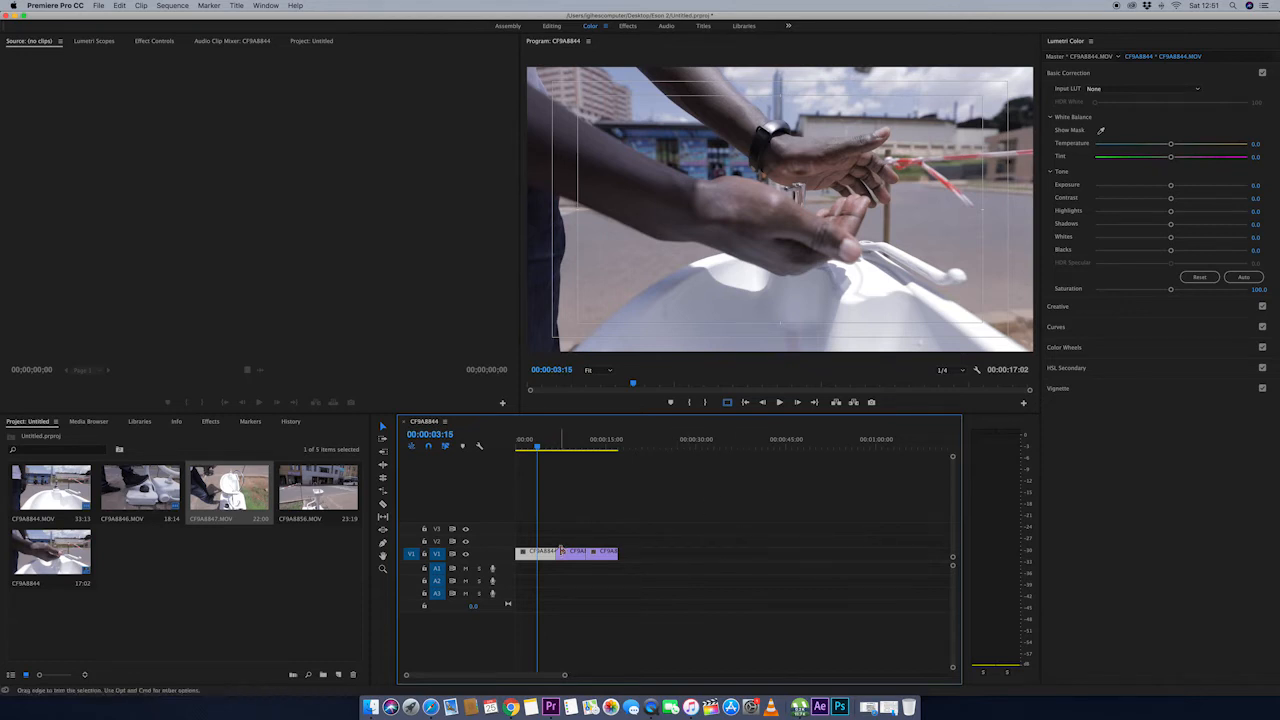
Step: Stagger the clips across tracks by moving CF9A8846.MOV to V2 and CF9A8847.MOV to V3
mouse_move(561, 455)
mouse_down()
mouse_move(551, 449)
mouse_move(600, 449)
mouse_move(556, 449)
mouse_up()
drag(571, 551, 605, 465)
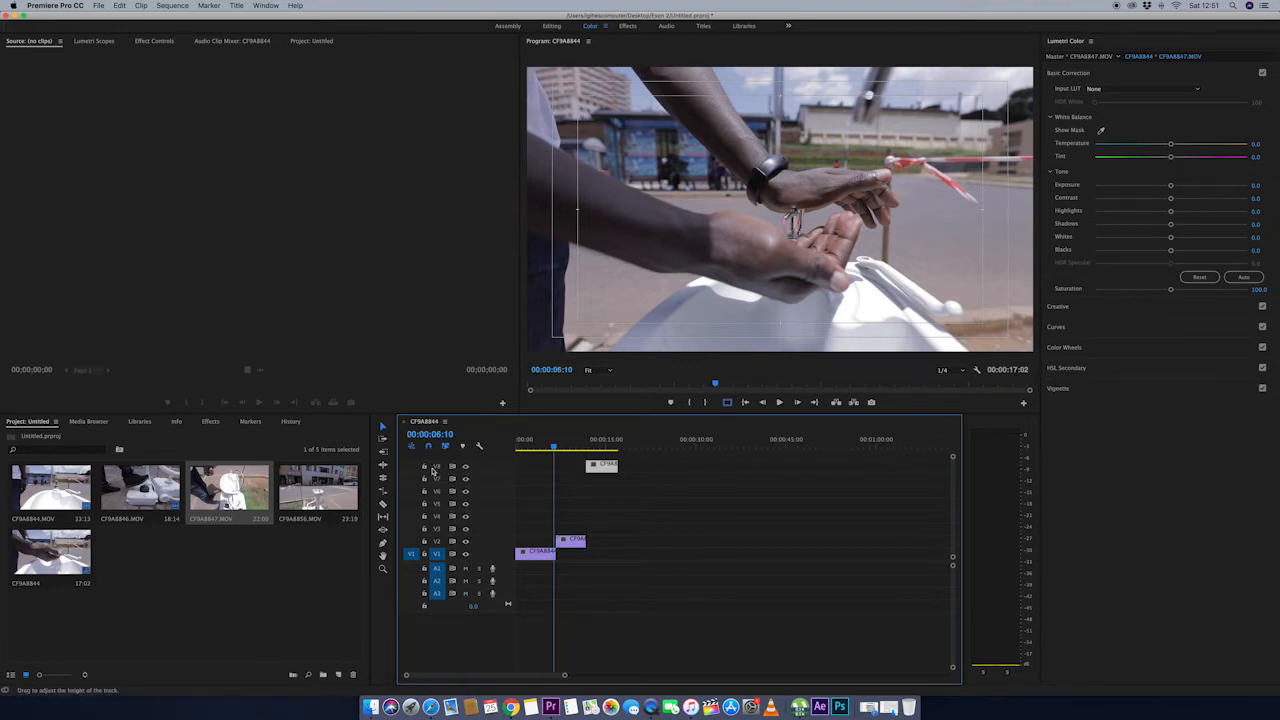
drag(596, 465, 604, 531)
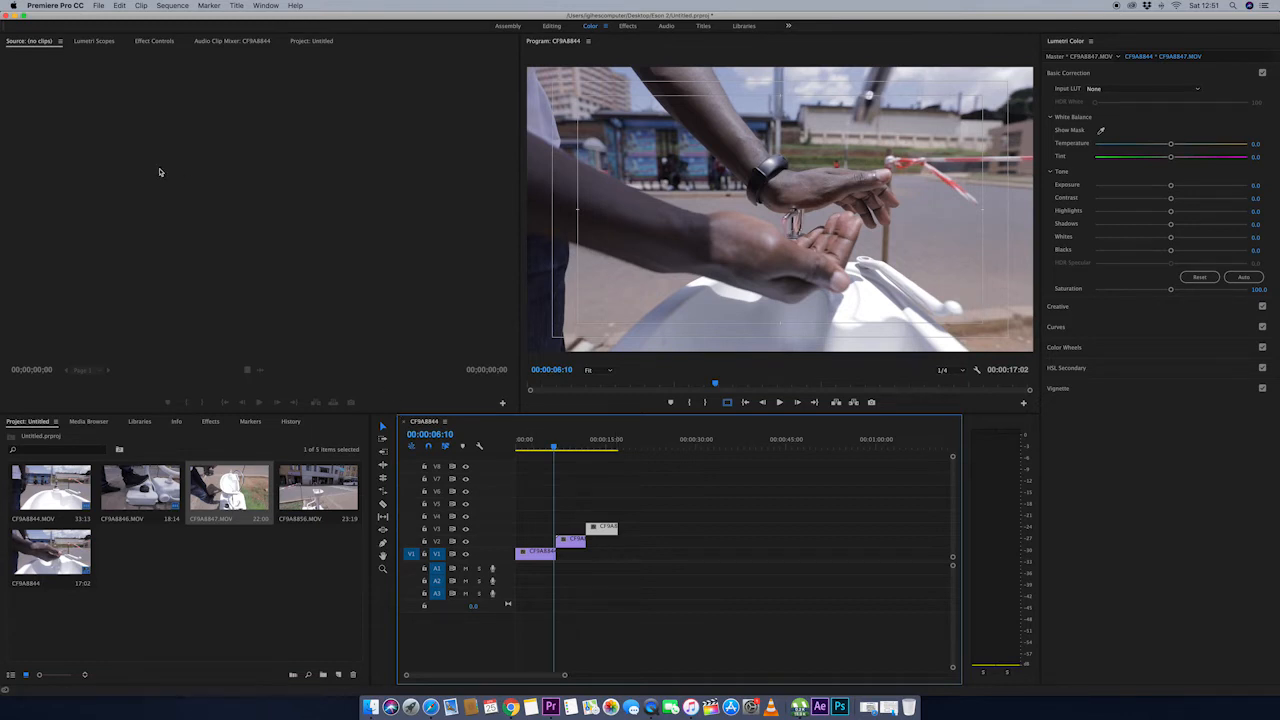
Step: Delete all three clips from the CF9A8844 sequence, leaving the timeline empty
drag(643, 497, 493, 574)
key(Delete)
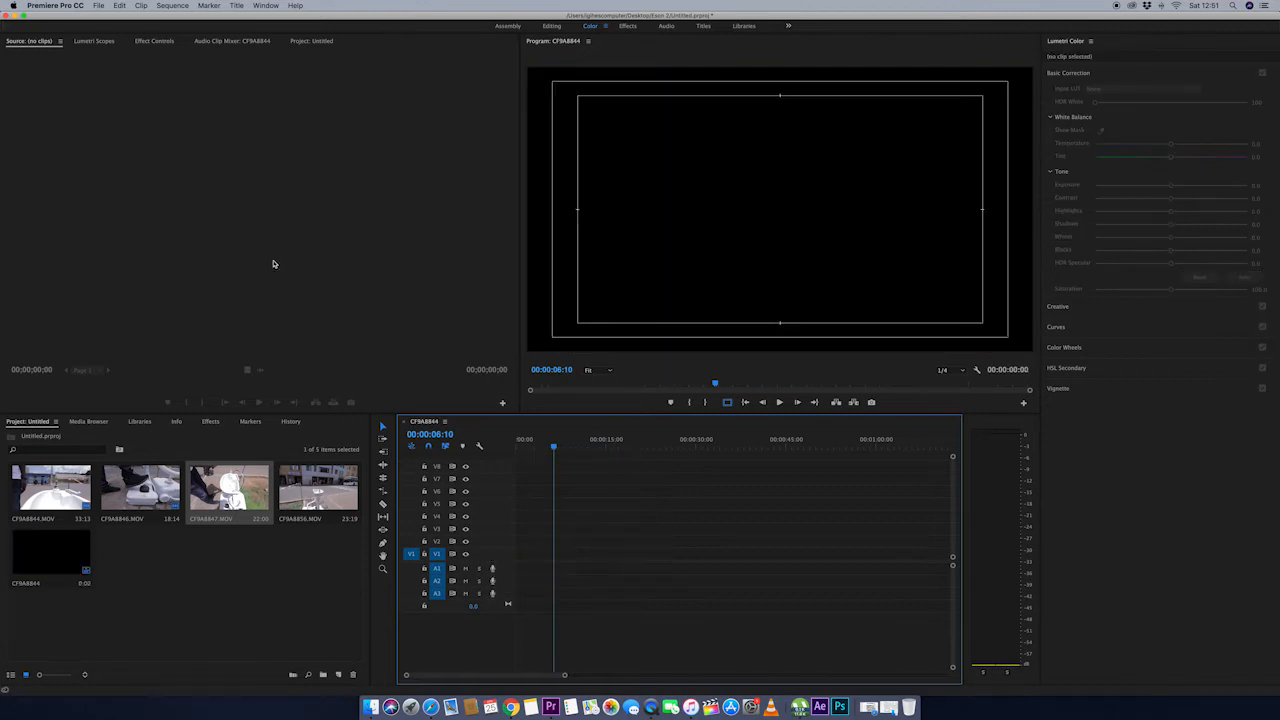
click(123, 152)
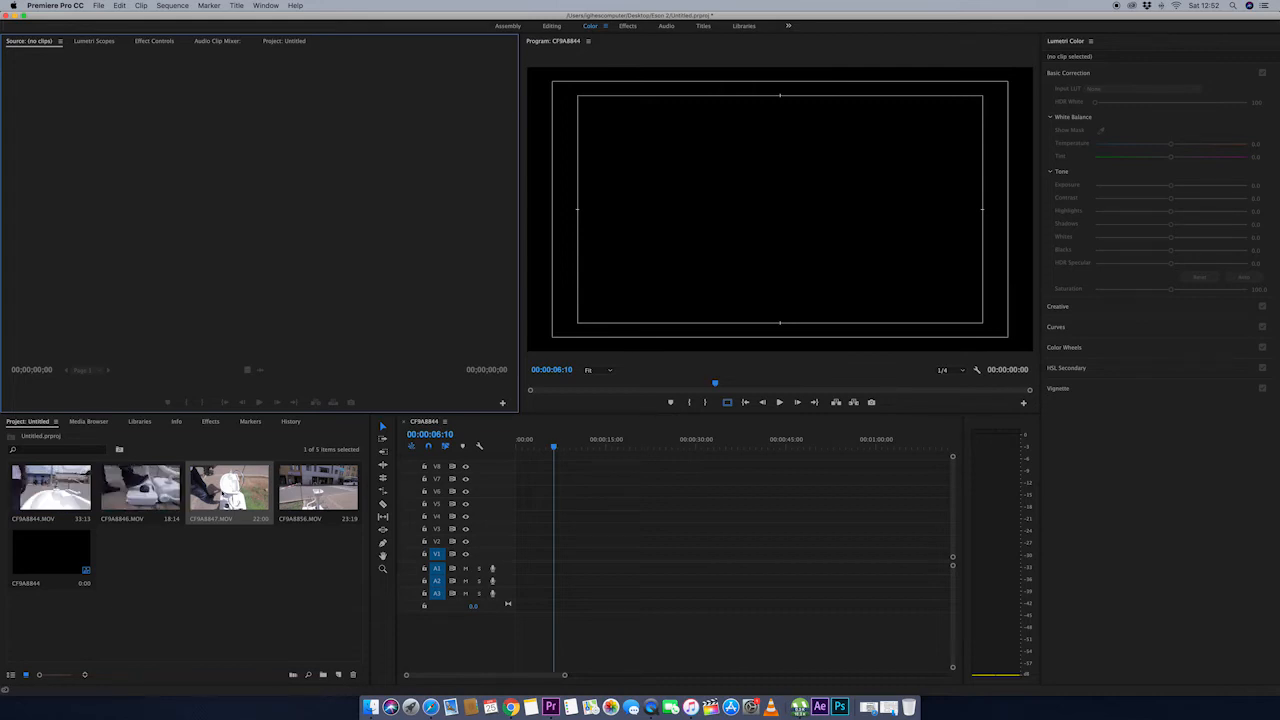
Step: Load CF9A8856.MOV in the Source Monitor, play it from the beginning and mark its In point at 15:06:17:08
double_click(317, 489)
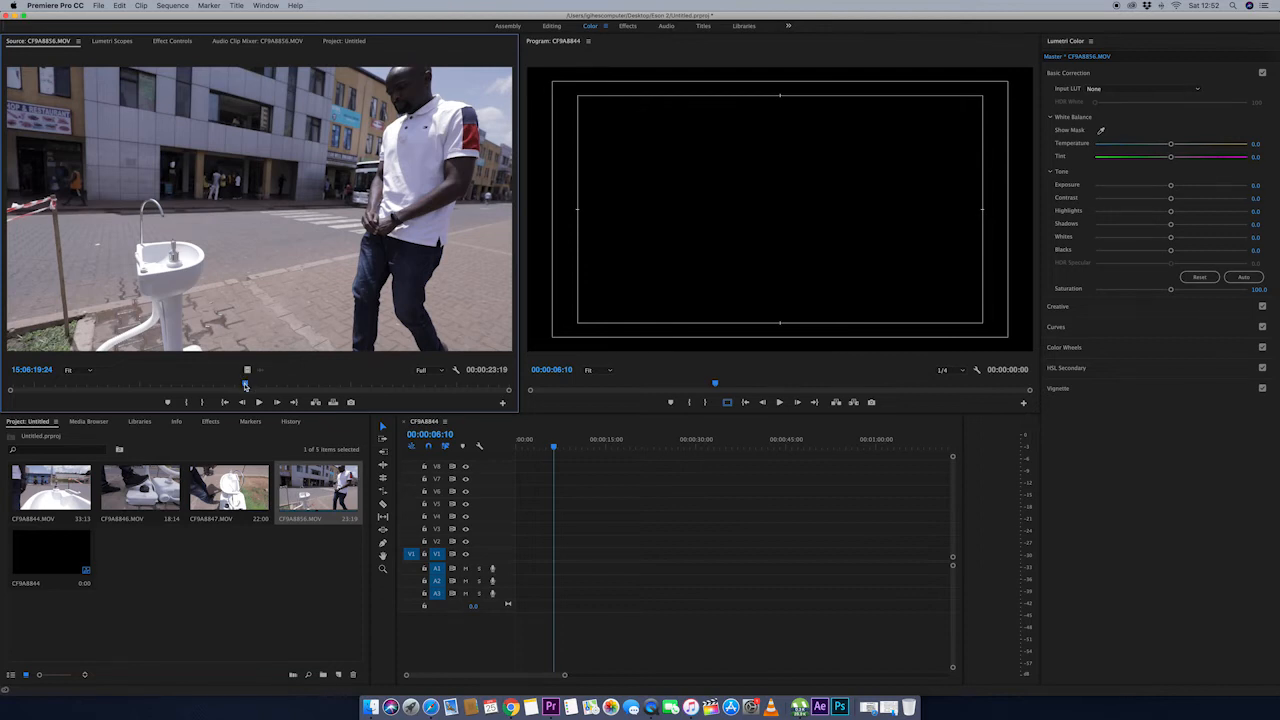
drag(246, 384, 8, 389)
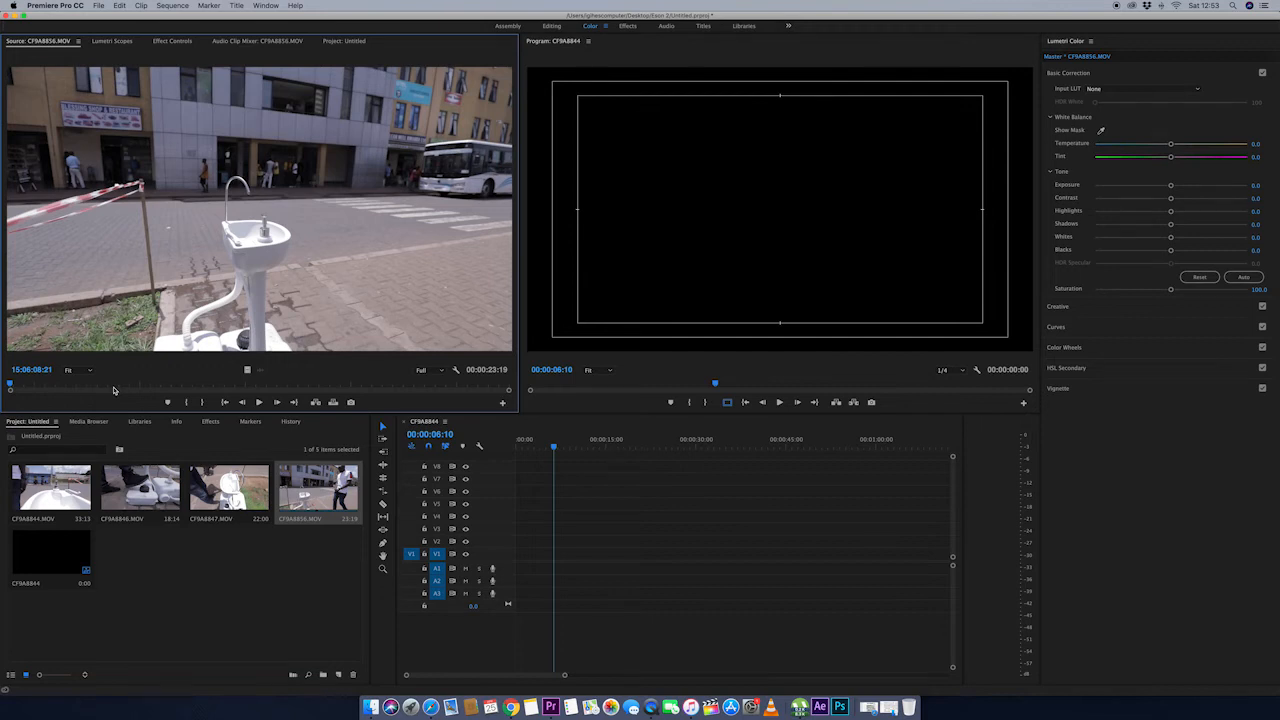
click(260, 403)
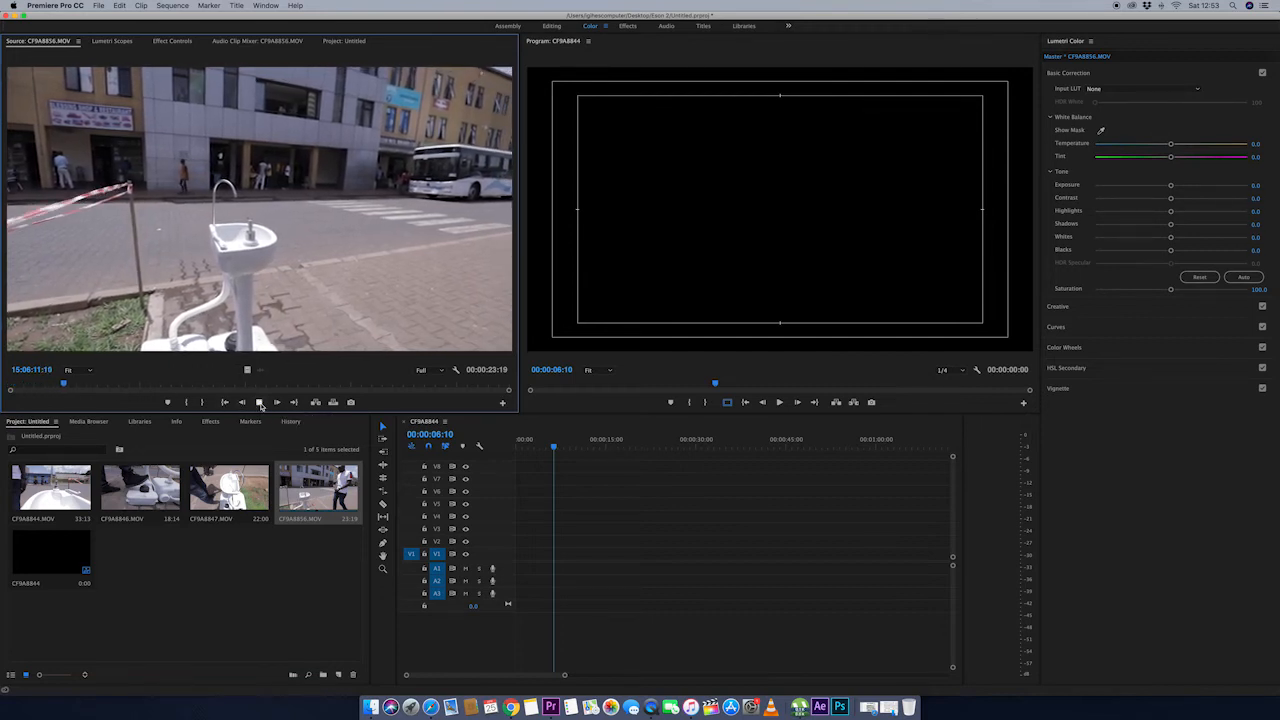
click(260, 403)
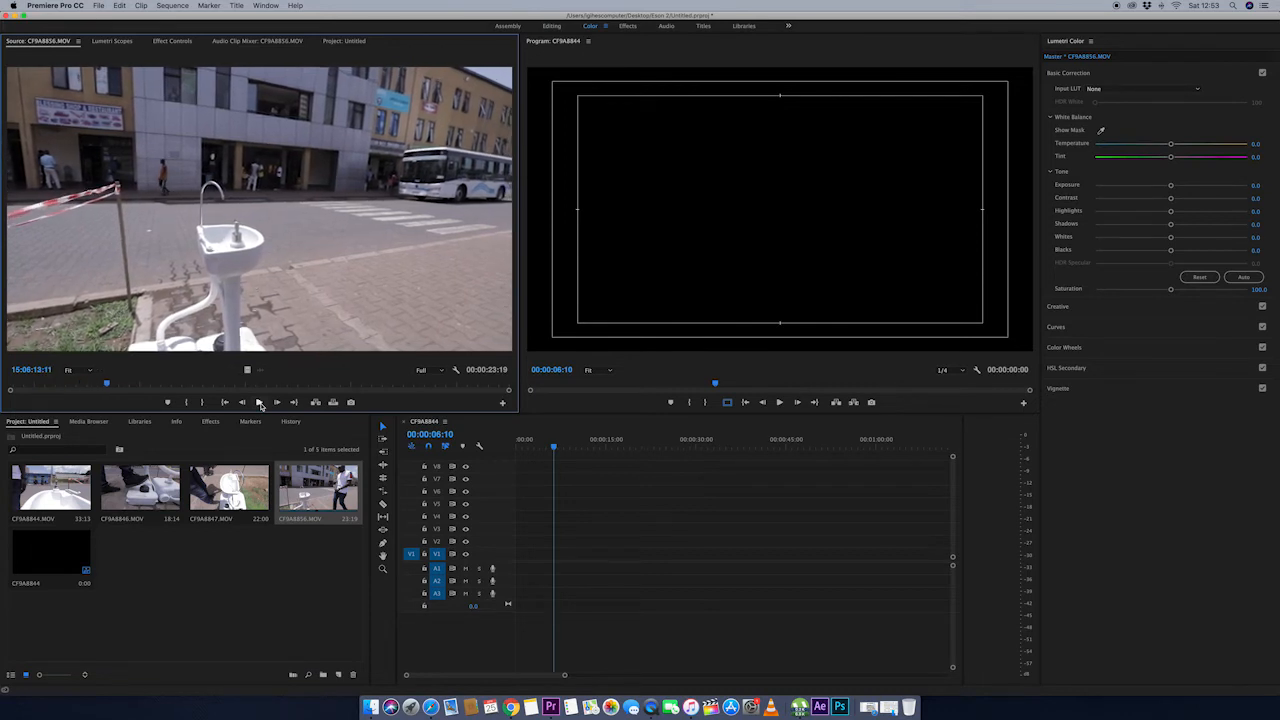
click(260, 403)
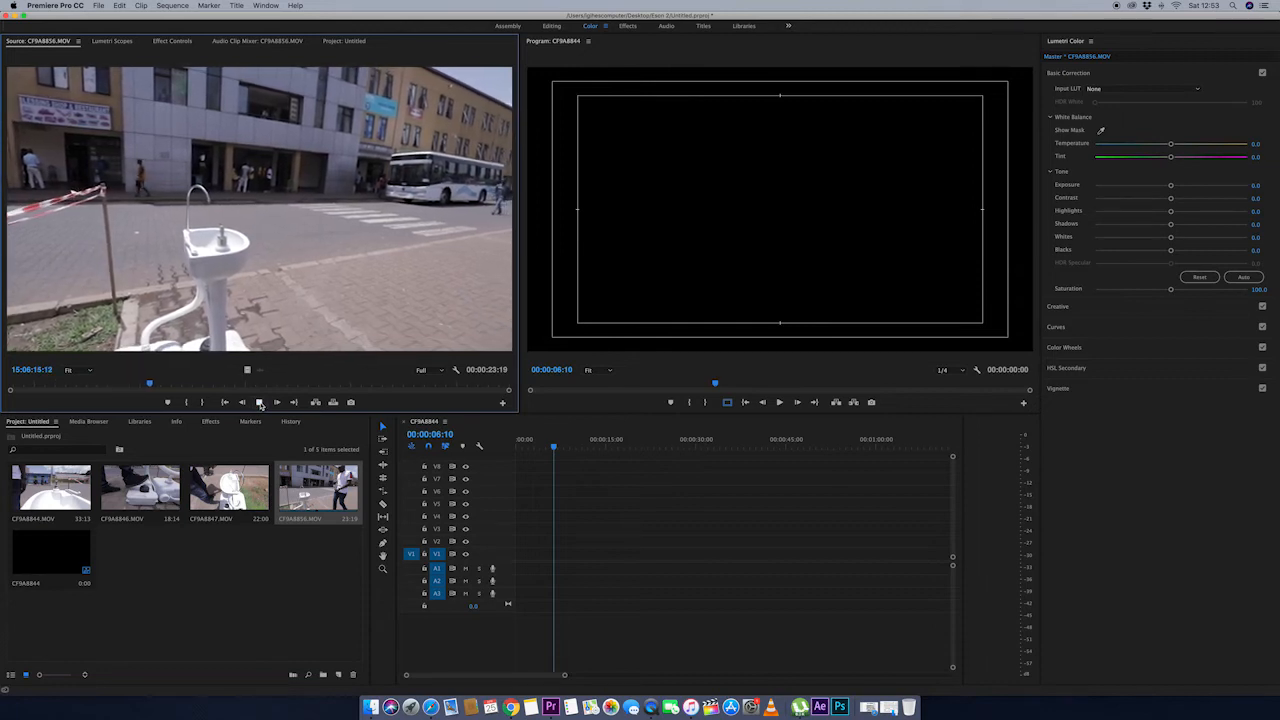
click(260, 403)
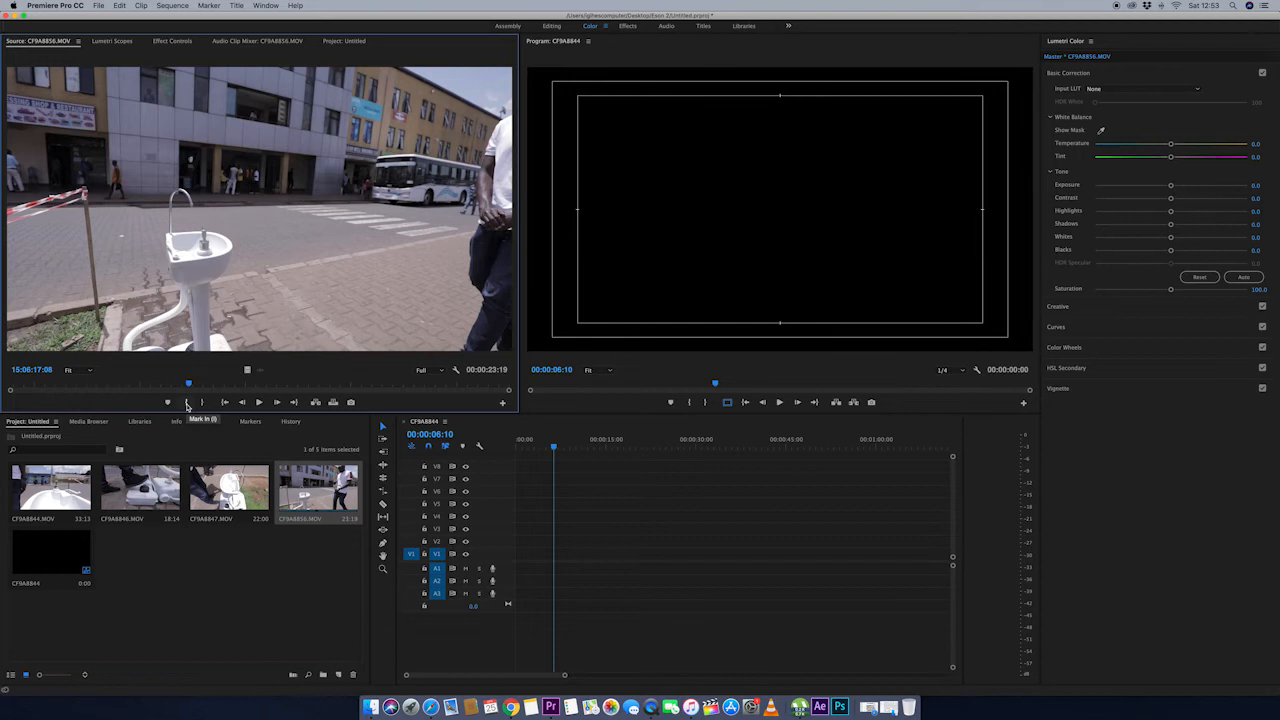
click(187, 404)
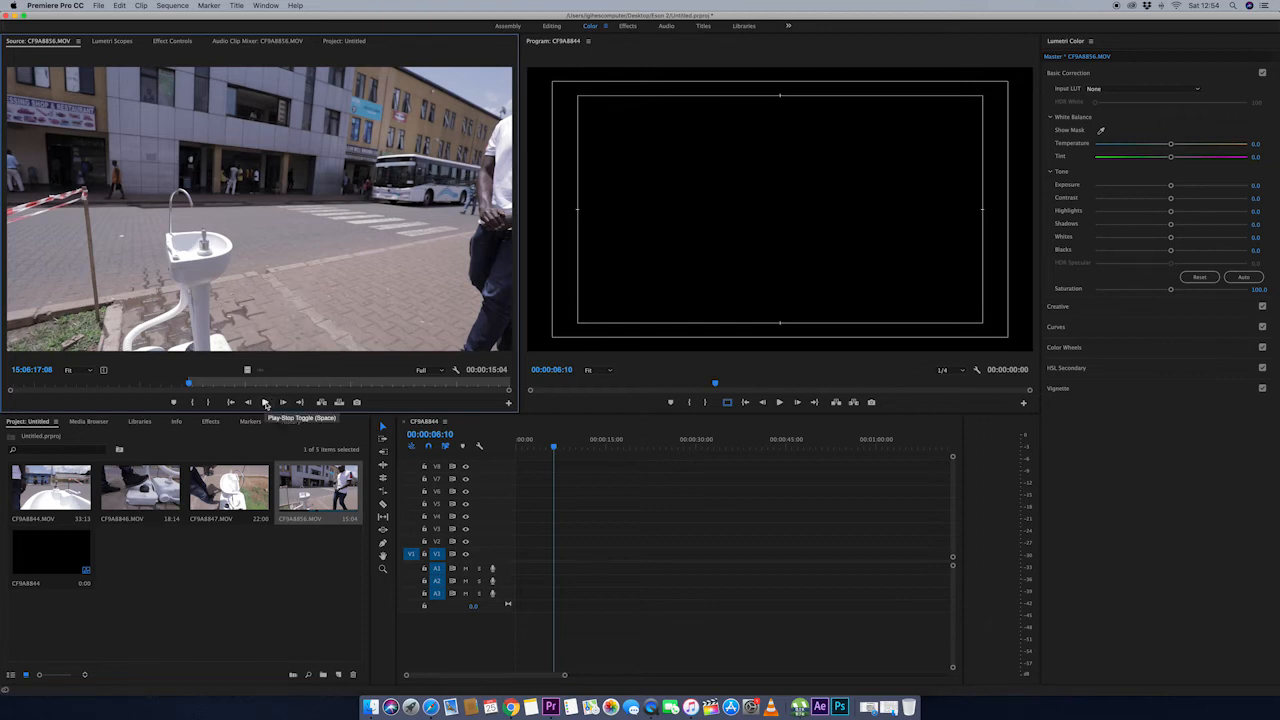
Step: Mark the Out point of CF9A8856.MOV at 15:06:26:21 and place the marked range at the start of V2
click(265, 402)
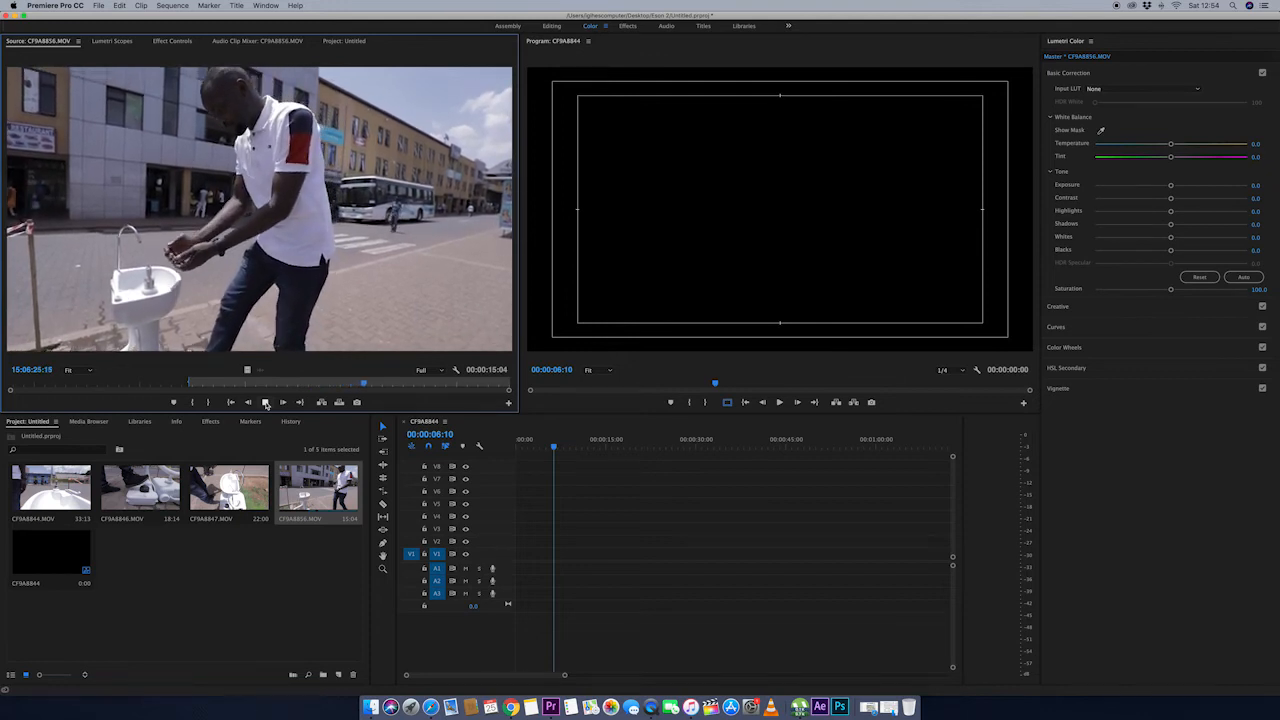
click(266, 403)
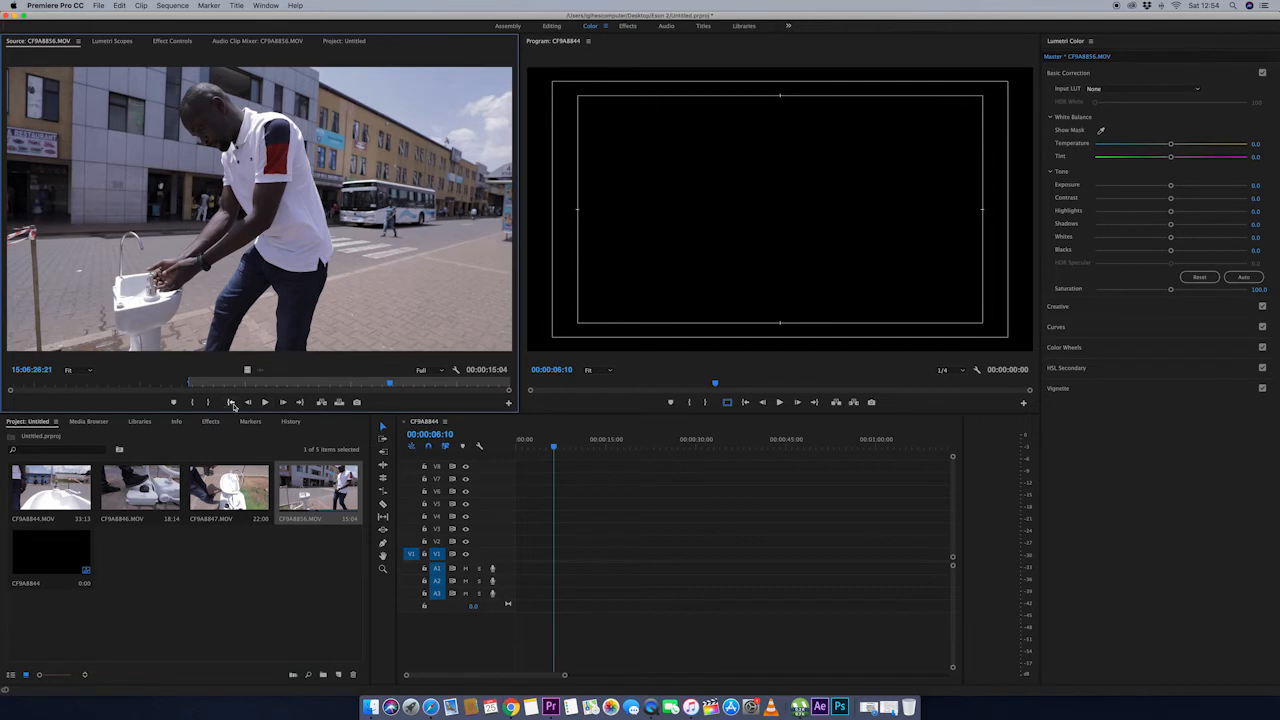
click(210, 402)
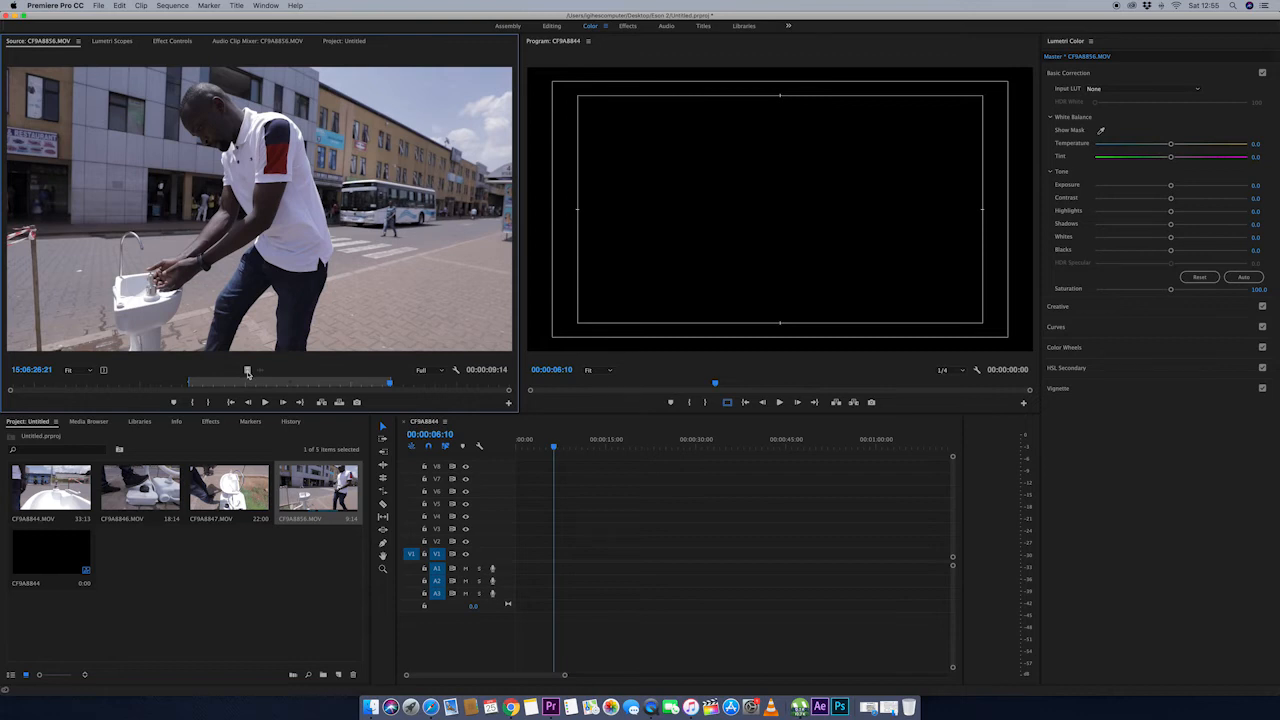
drag(317, 402, 520, 544)
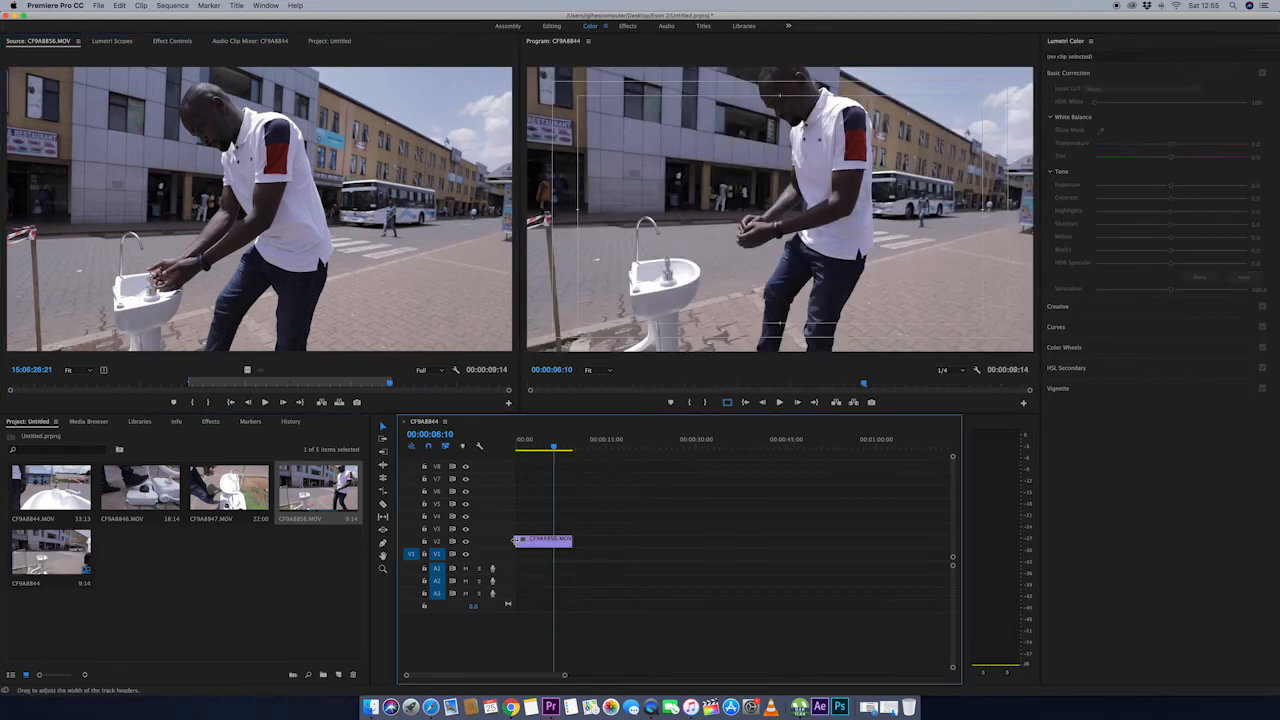
click(260, 372)
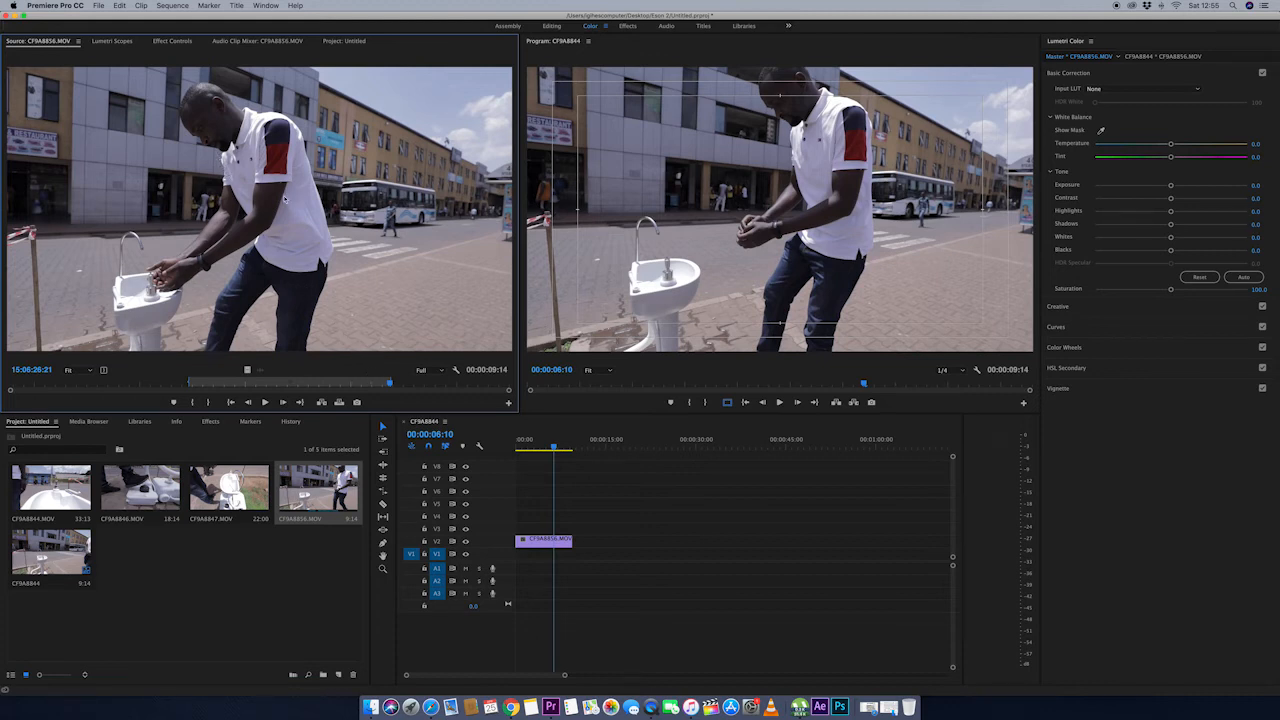
drag(342, 302, 582, 555)
key(super+z)
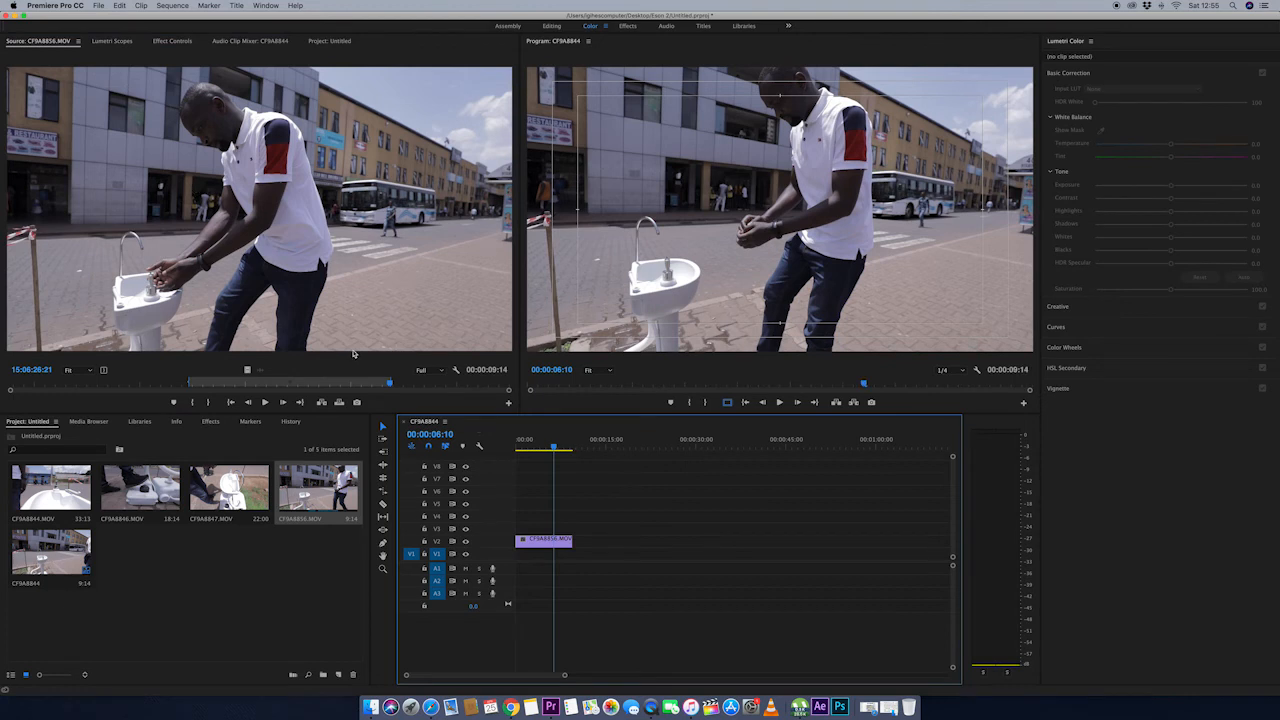
click(261, 373)
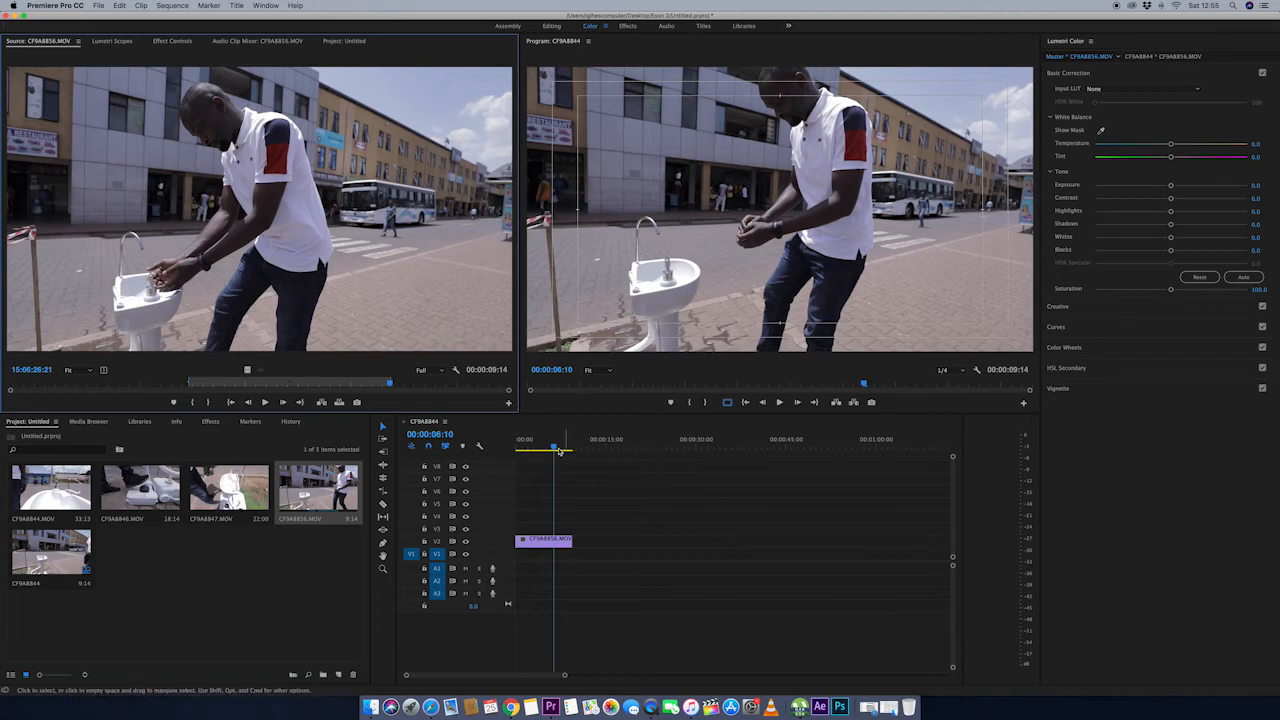
Step: Load CF9A8844.MOV in the Source Monitor, play it from the beginning and mark its In point at 14:59:39:12
drag(556, 449, 568, 451)
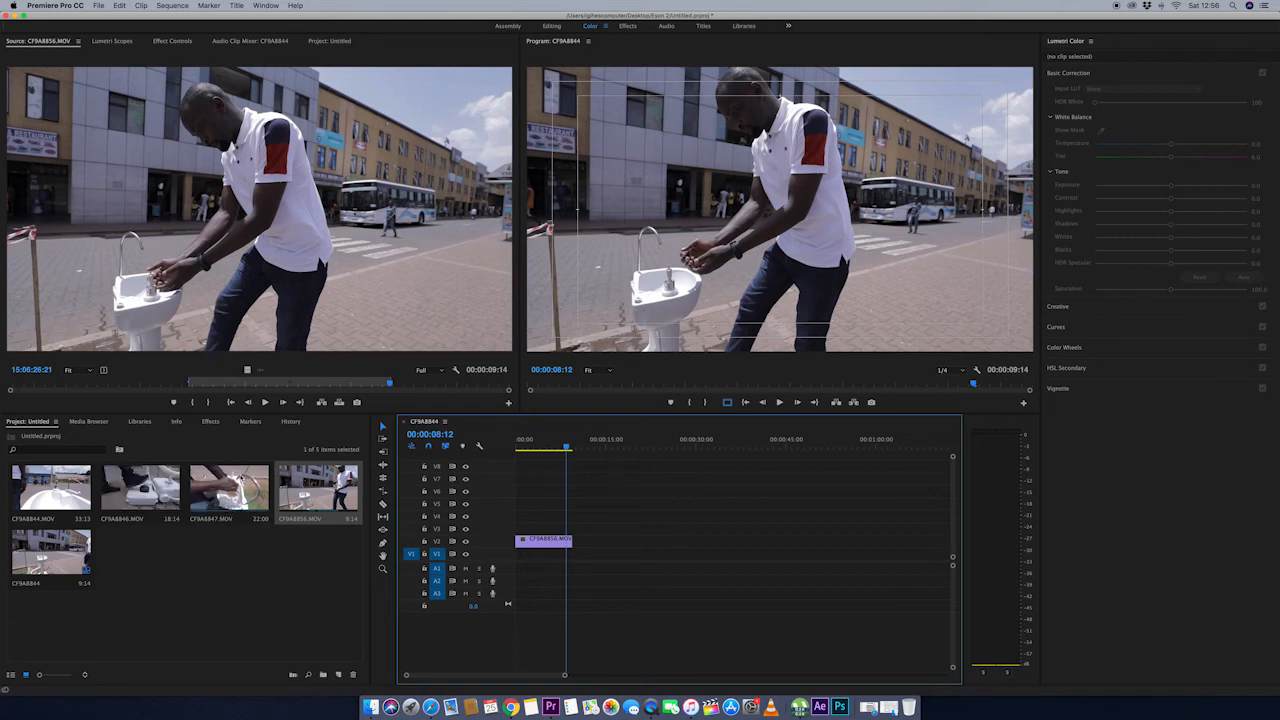
double_click(51, 487)
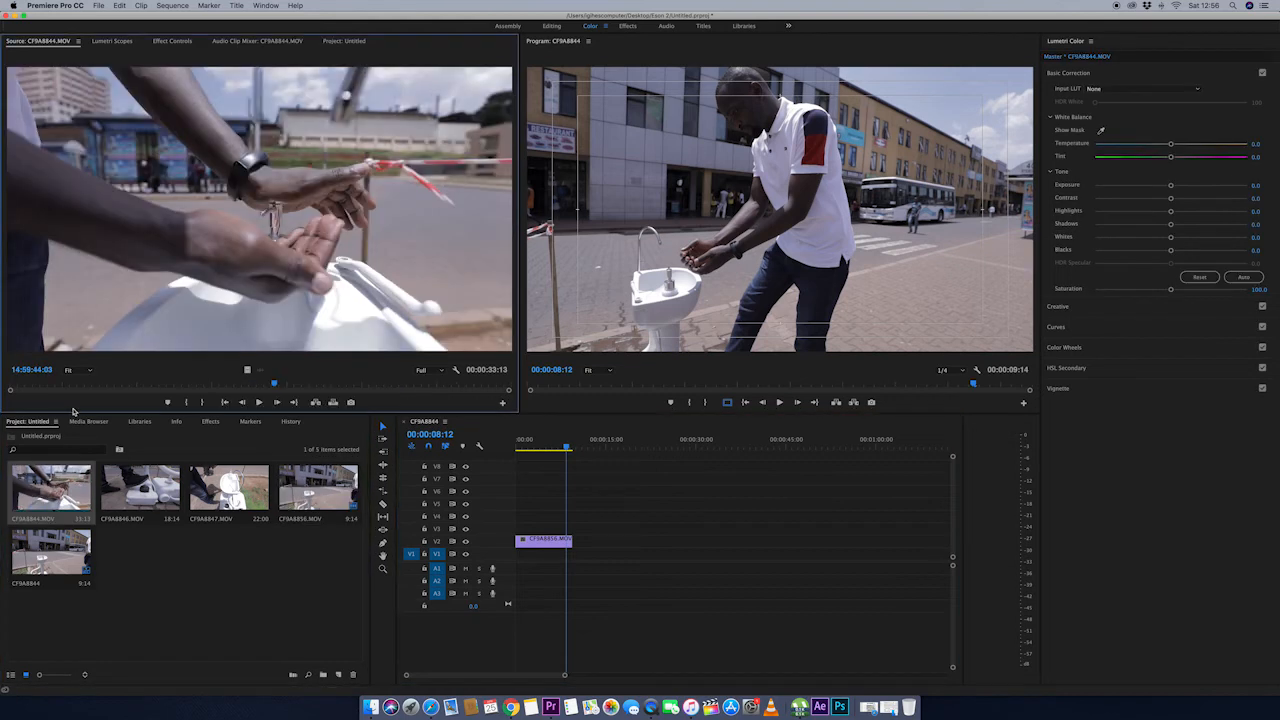
drag(275, 385, 8, 386)
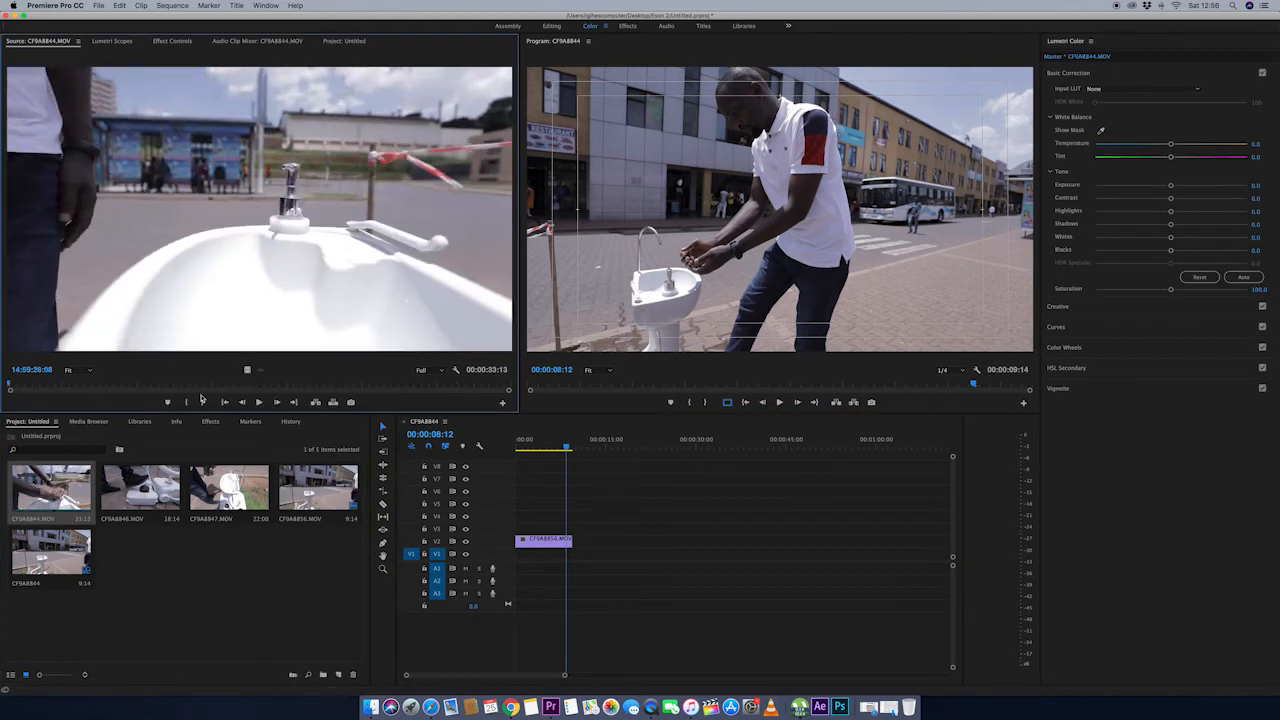
click(257, 402)
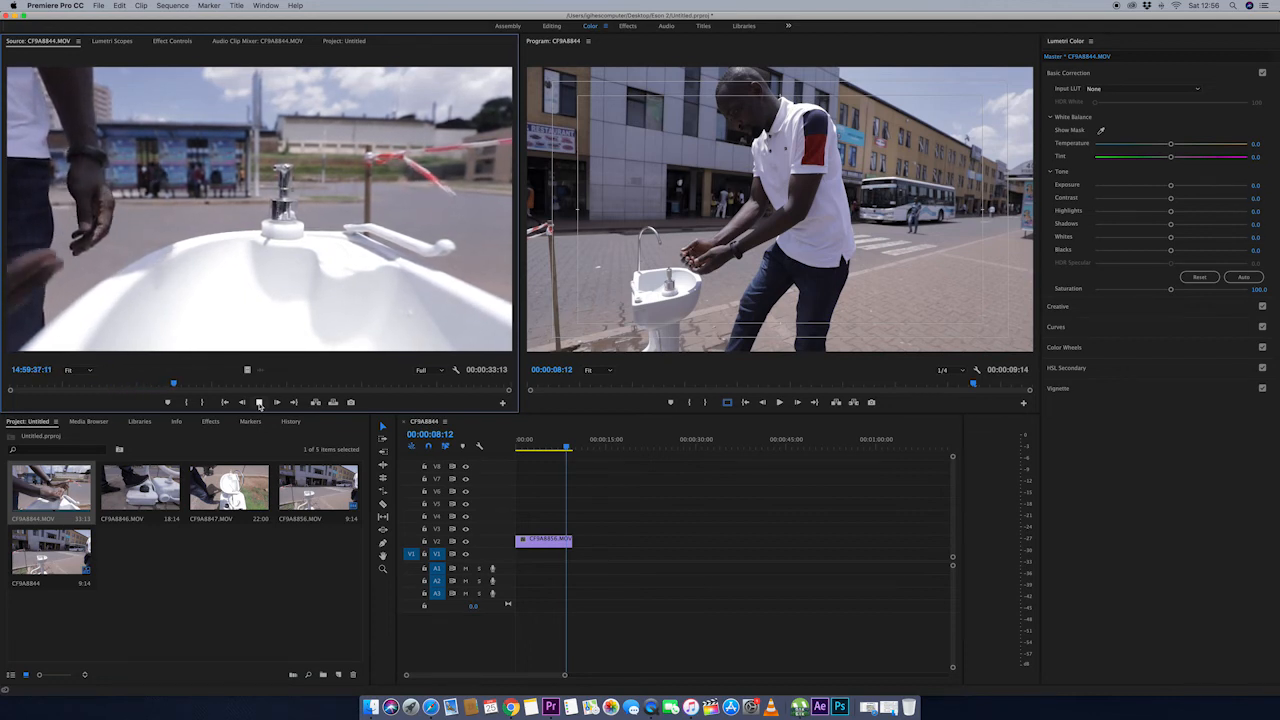
click(259, 402)
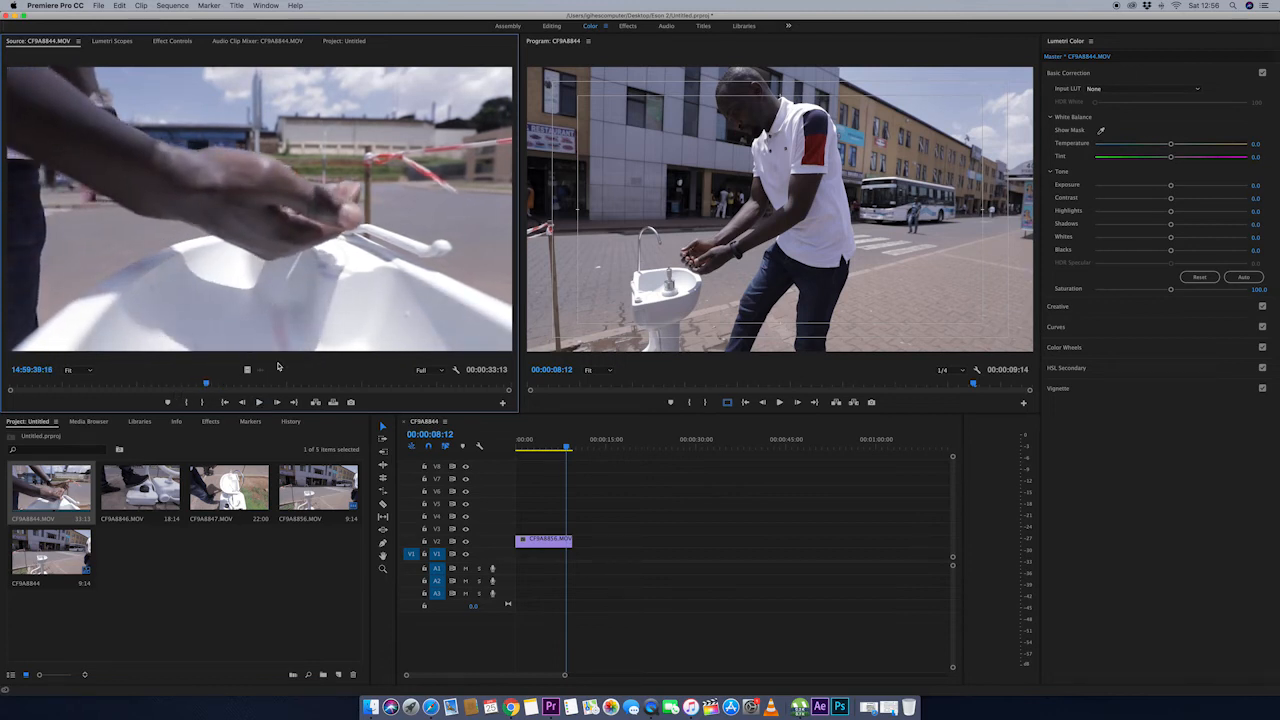
click(243, 403)
click(243, 403)
click(243, 403)
click(243, 403)
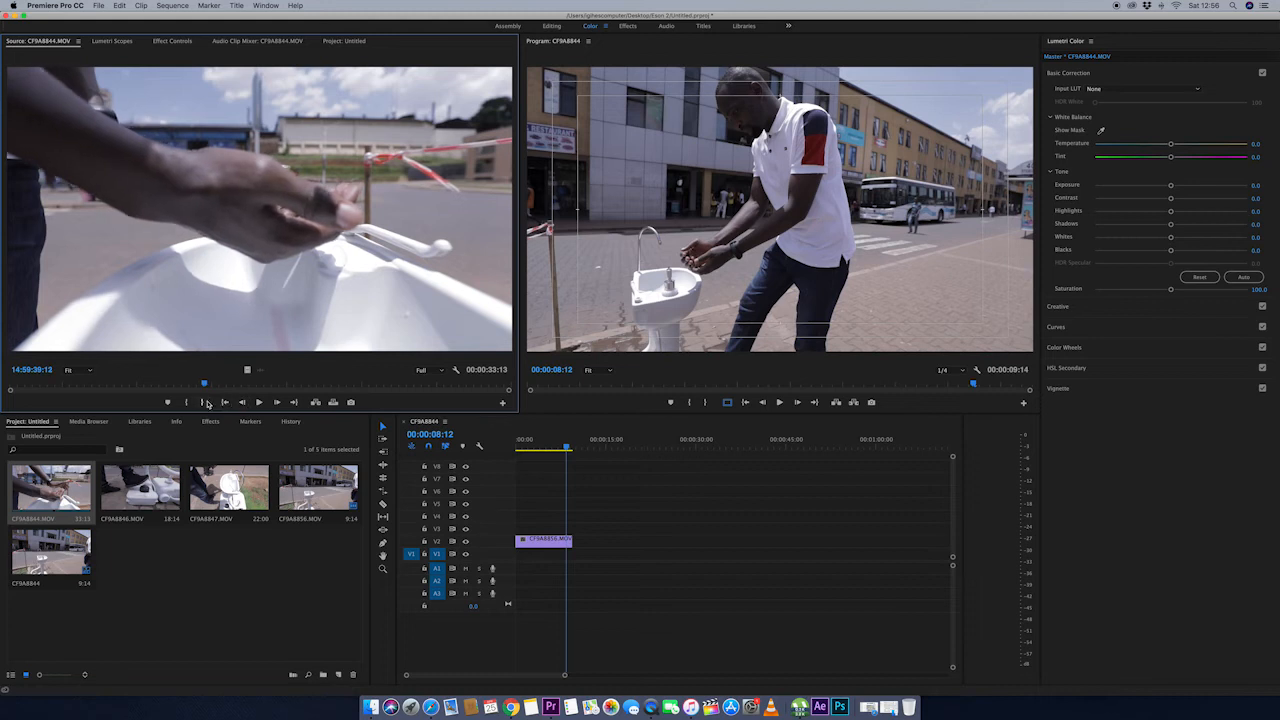
click(187, 403)
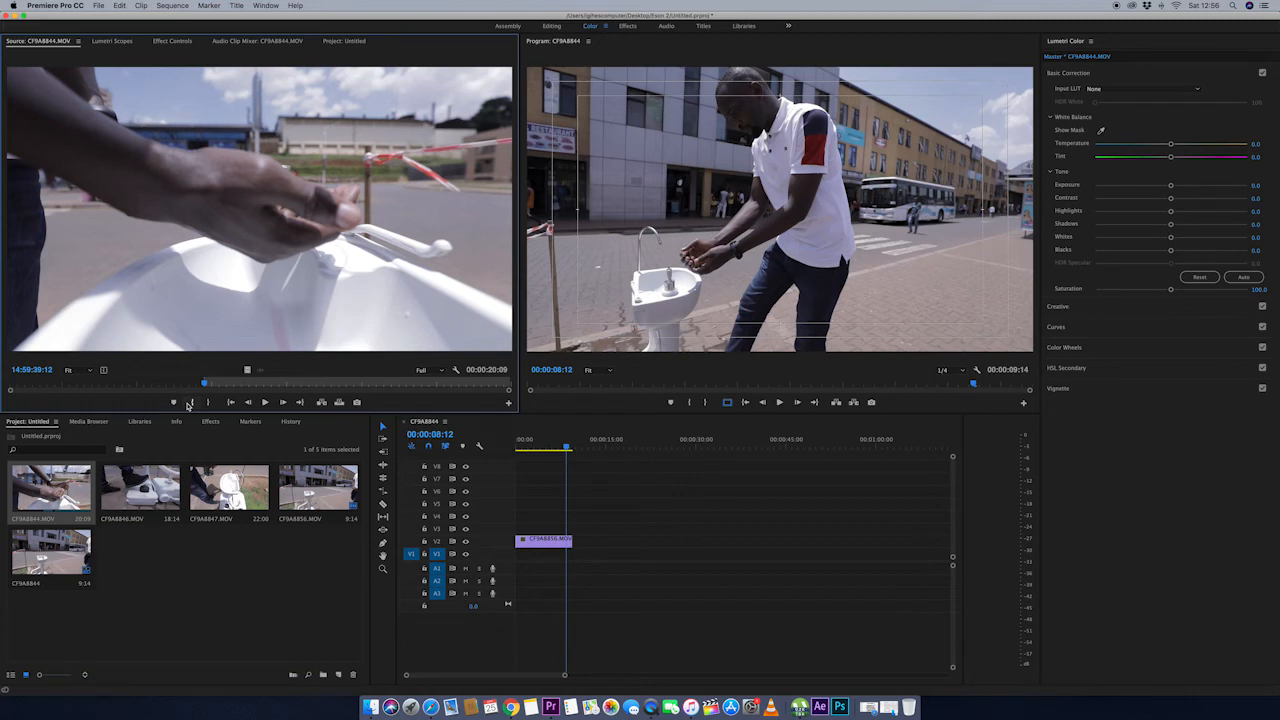
Step: Mark the Out point of CF9A8844.MOV at 14:59:48:04 and play the marked range back from its In point
click(265, 402)
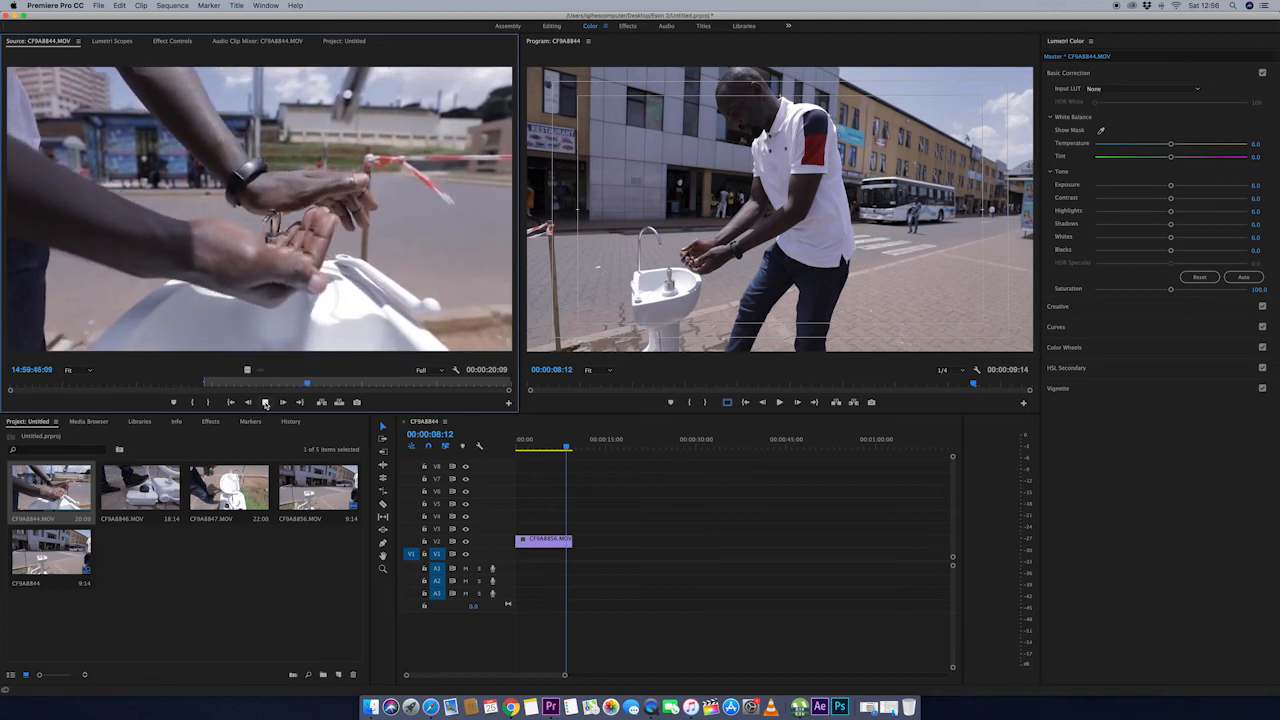
click(265, 402)
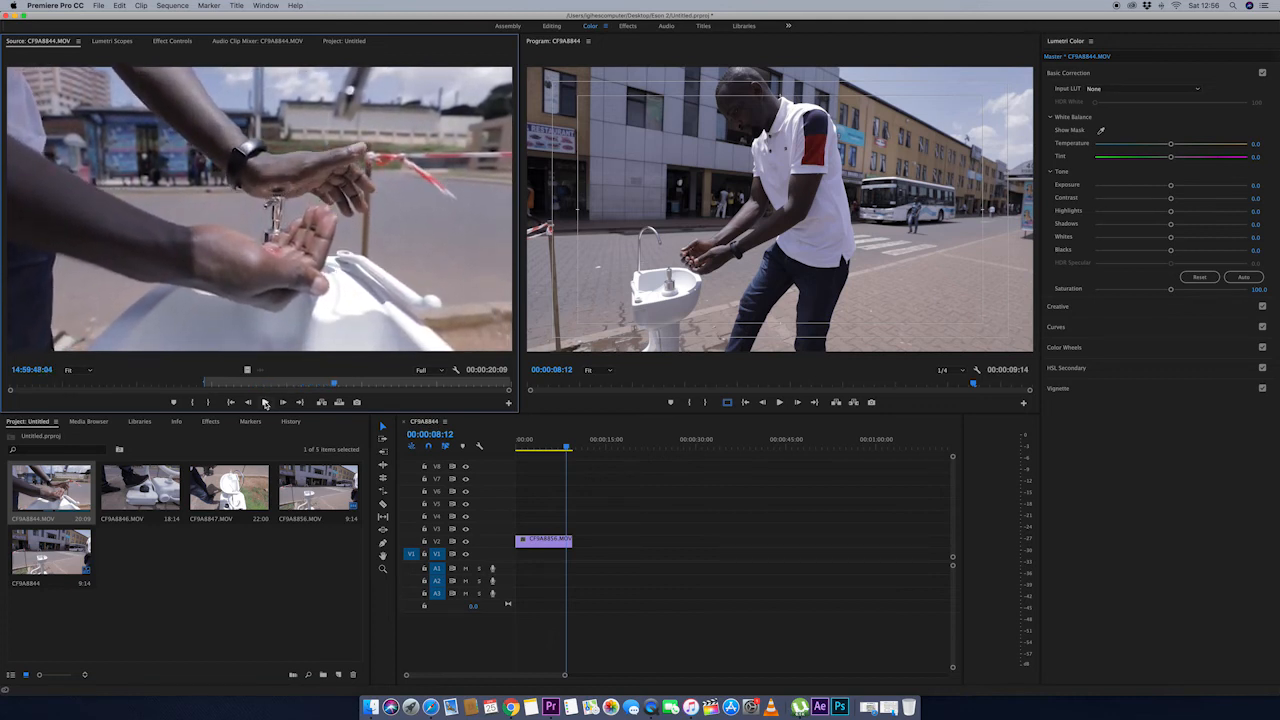
click(209, 402)
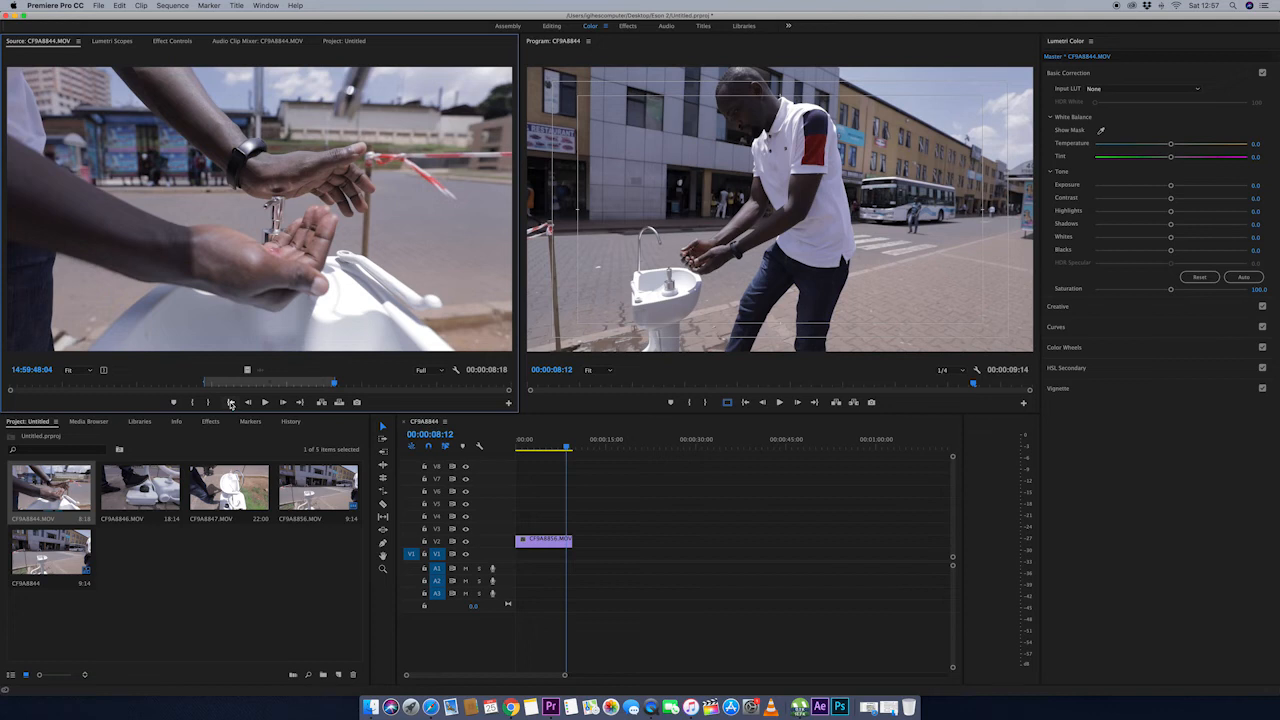
click(230, 402)
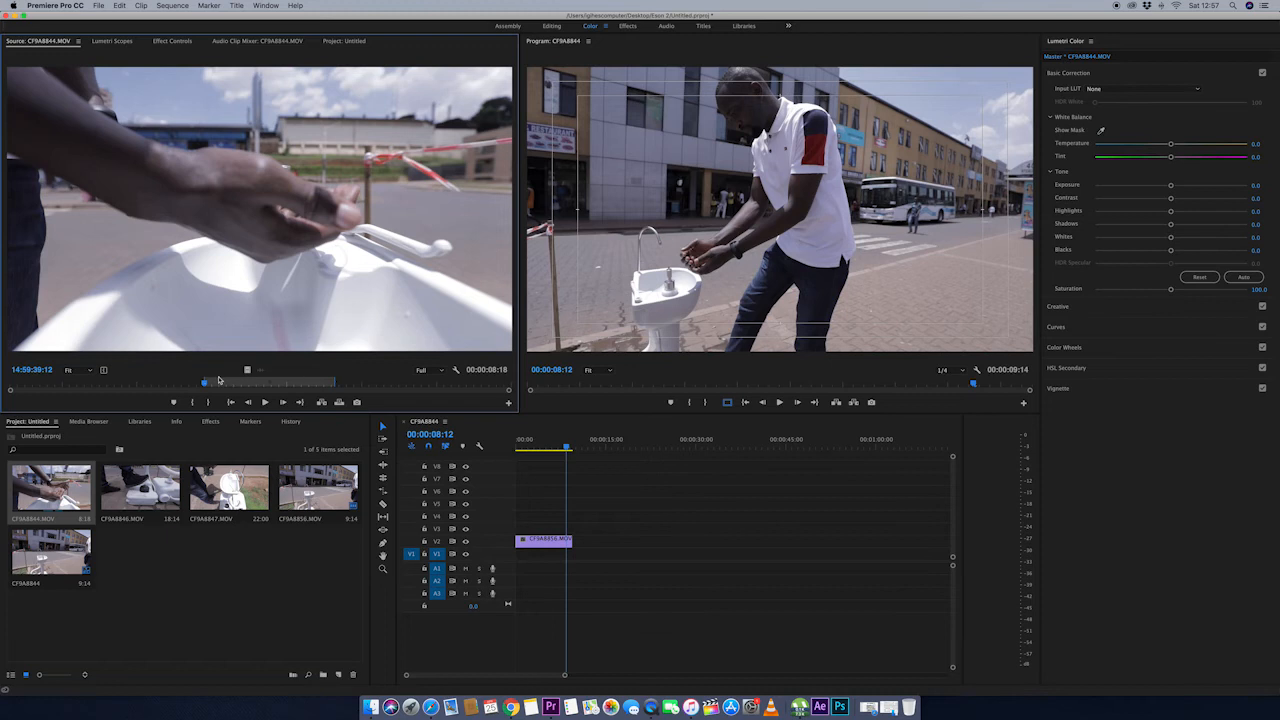
click(266, 402)
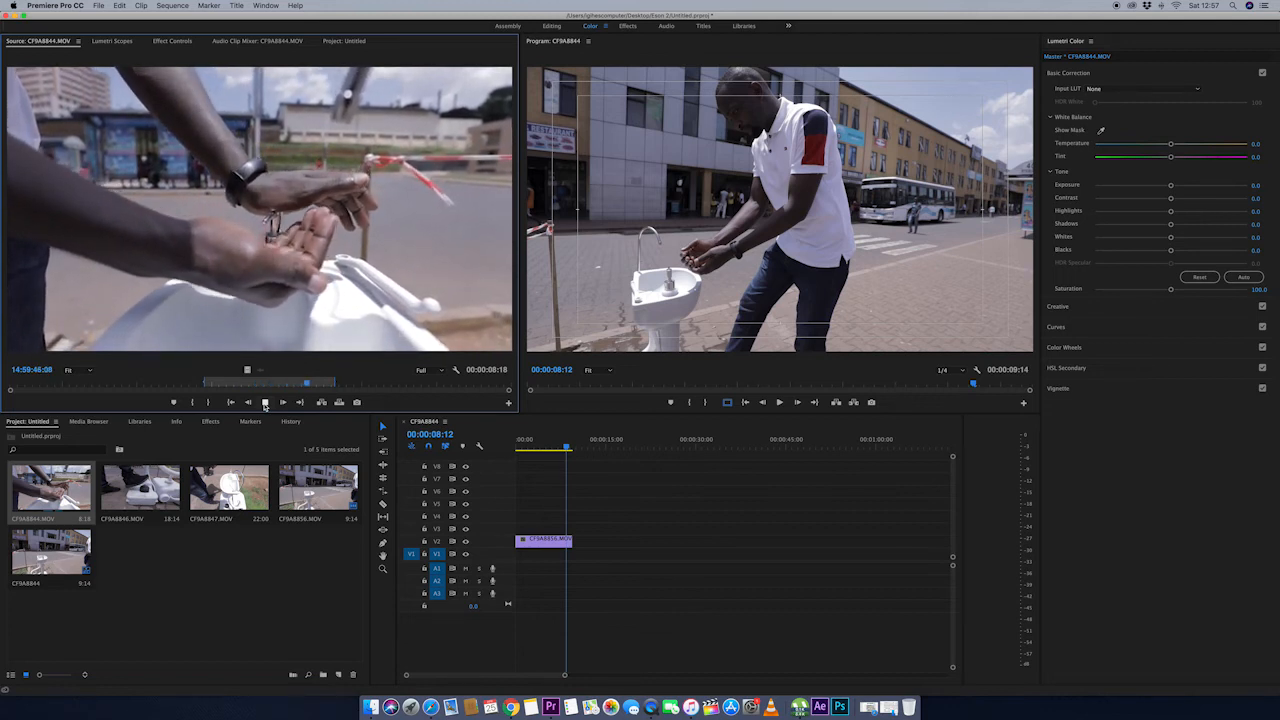
click(265, 403)
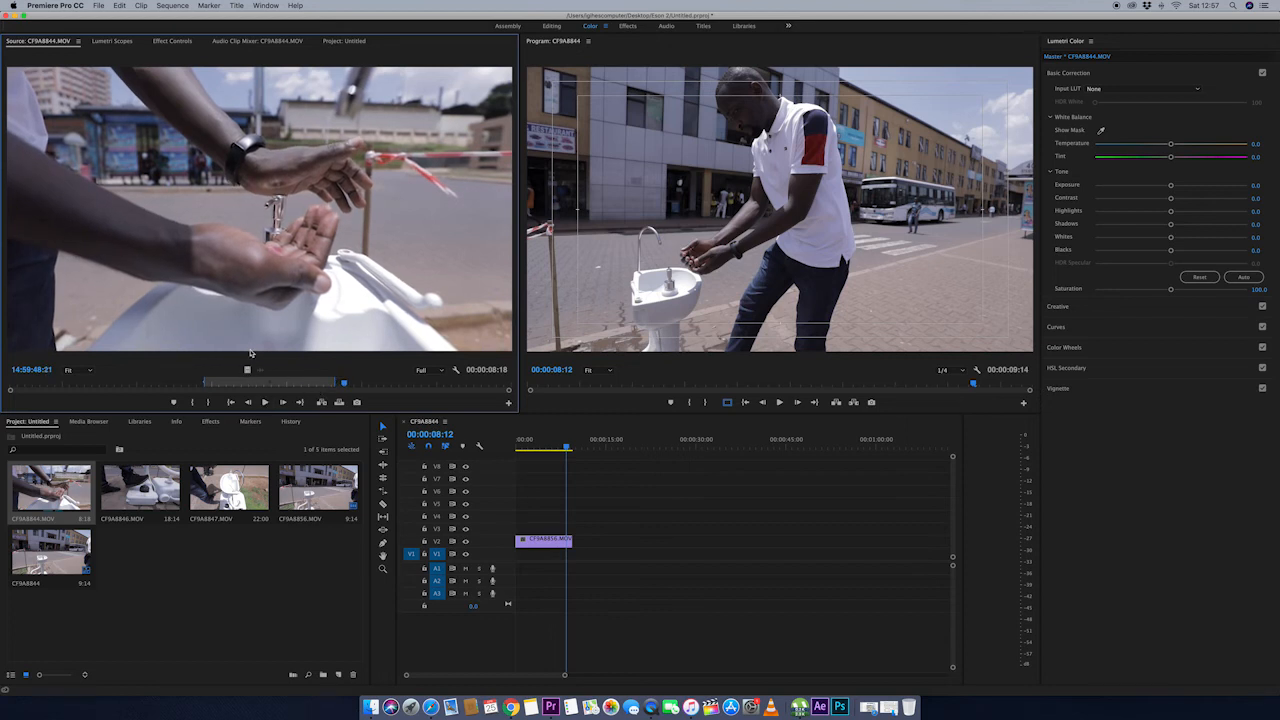
Step: Place the marked CF9A8844.MOV range on V3 directly after the CF9A8856.MOV clip and play the sequence from the start
drag(393, 426, 573, 571)
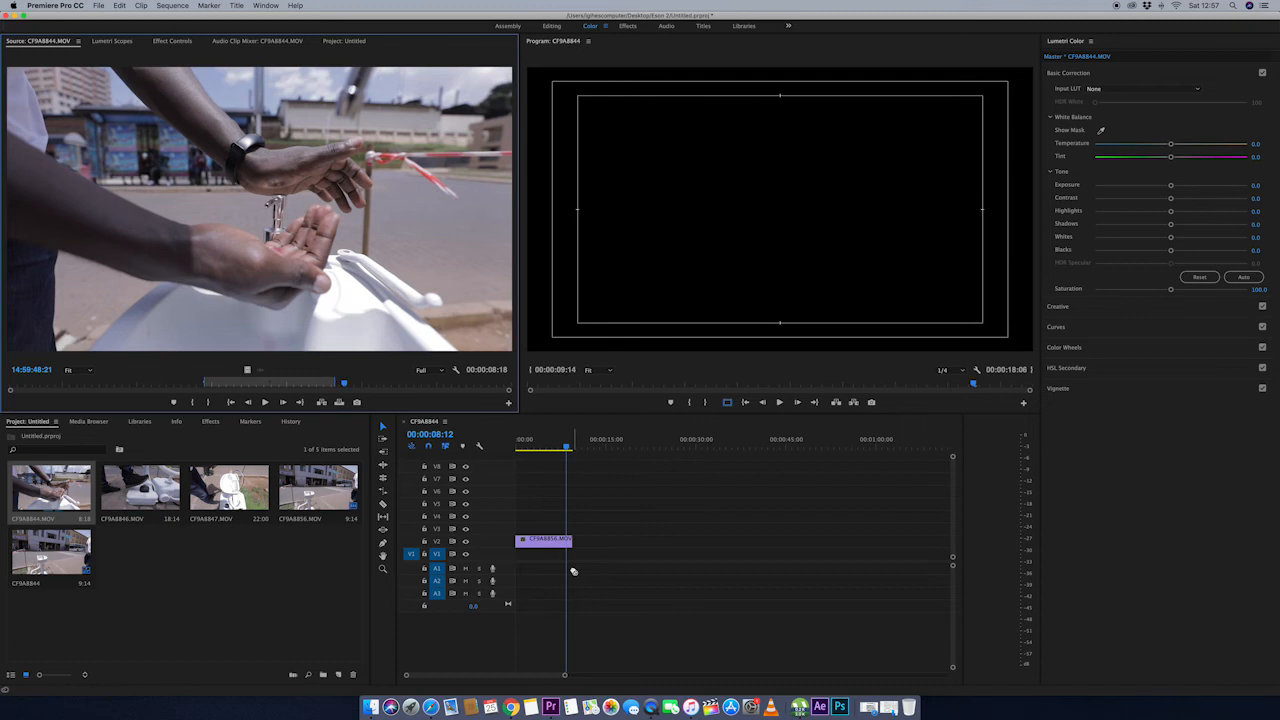
drag(575, 567, 580, 528)
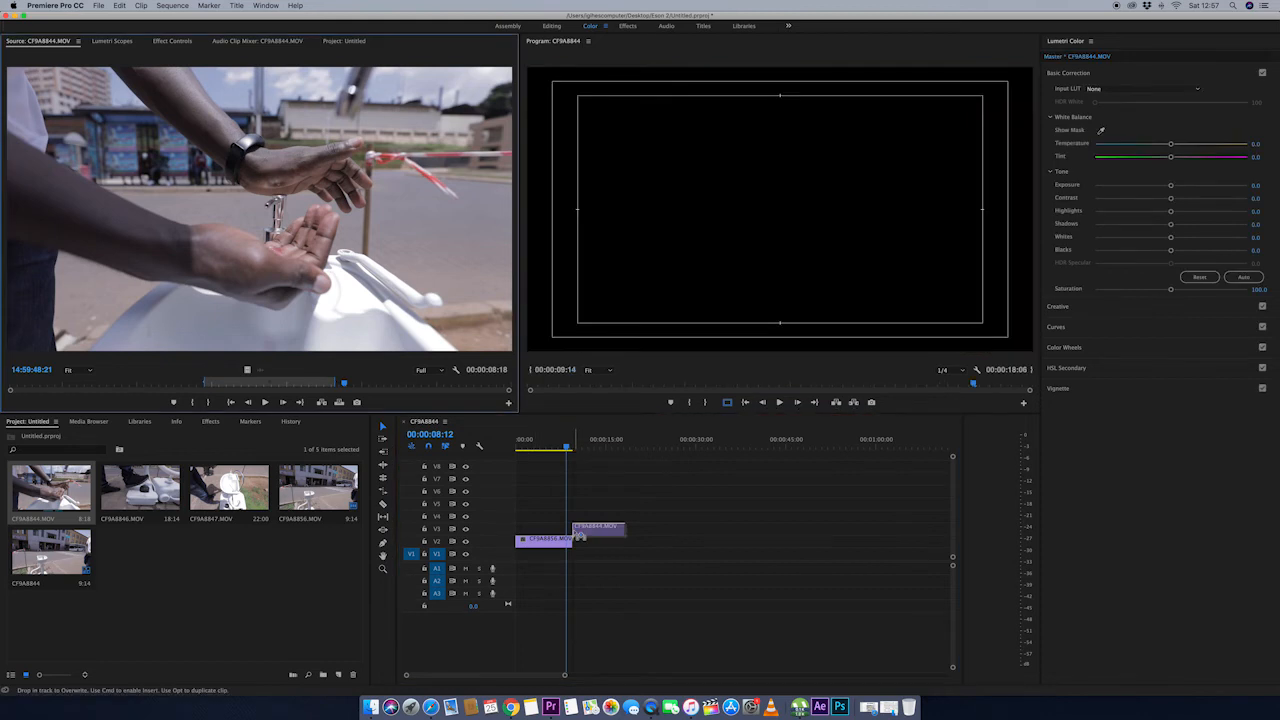
drag(579, 533, 579, 528)
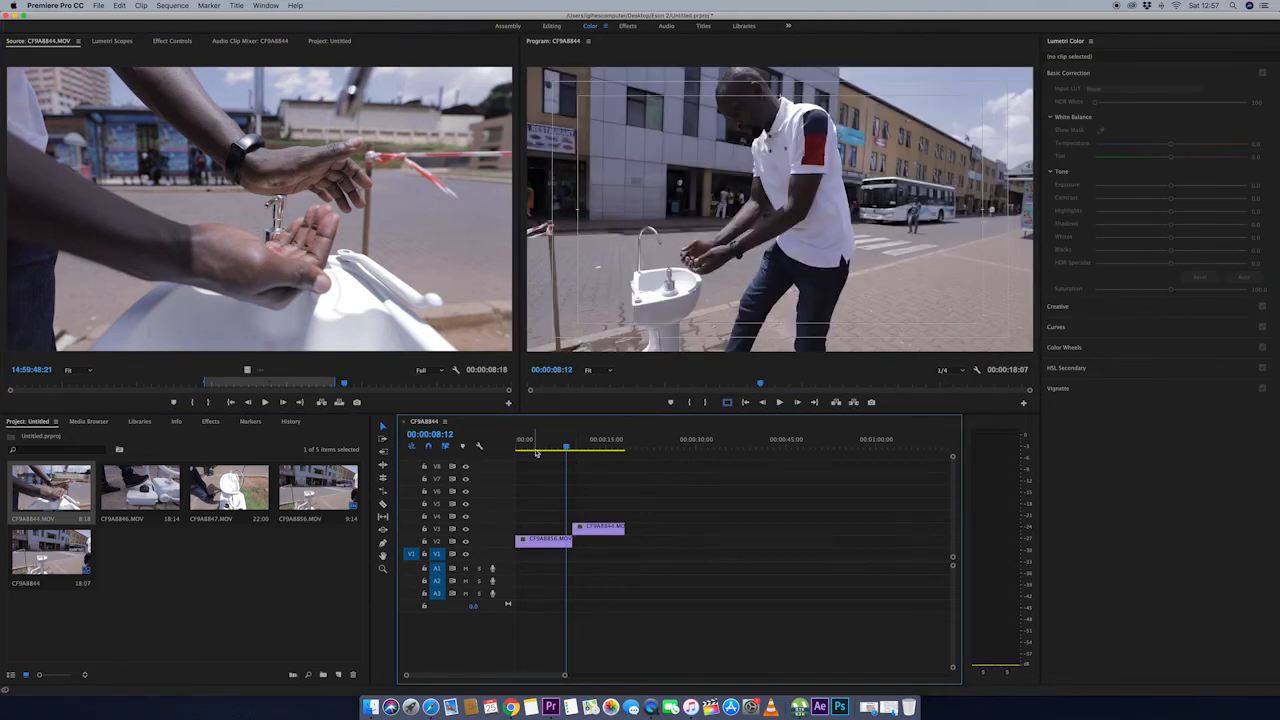
key(Home)
key(space)
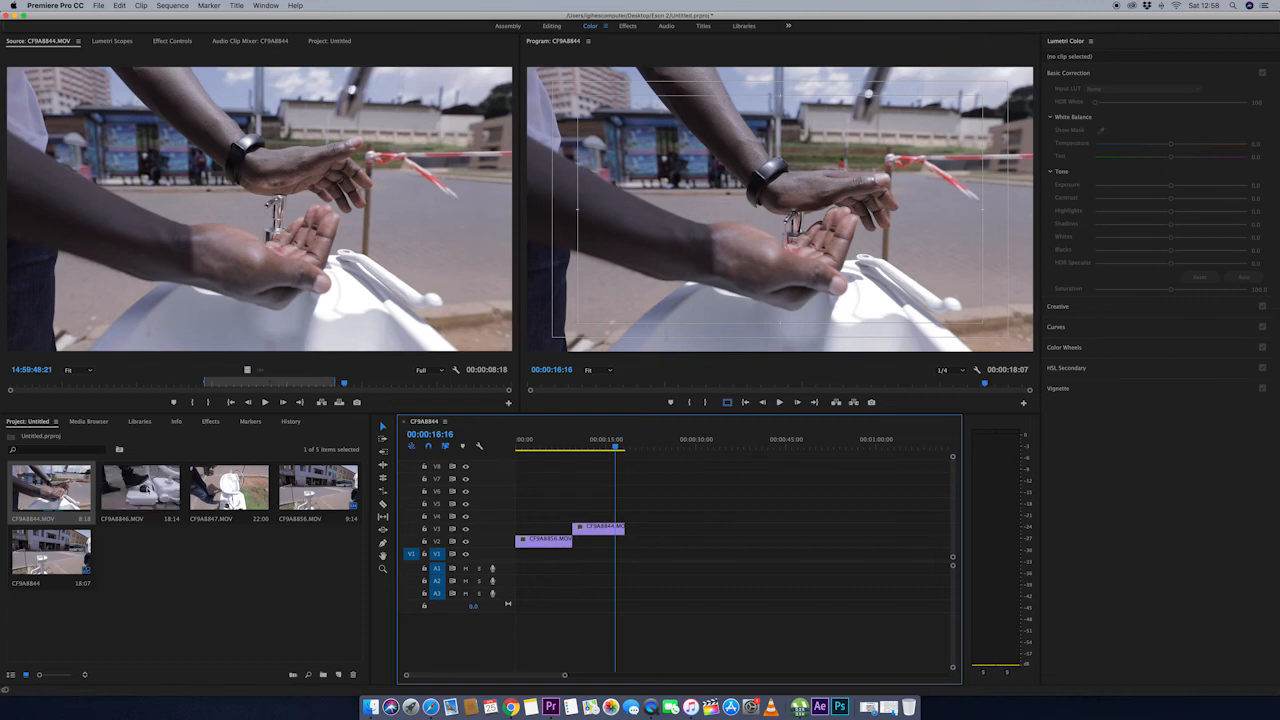
Step: Load CF9A8846.MOV in the Source Monitor and play it from the beginning up to 15:00:32:19
double_click(151, 488)
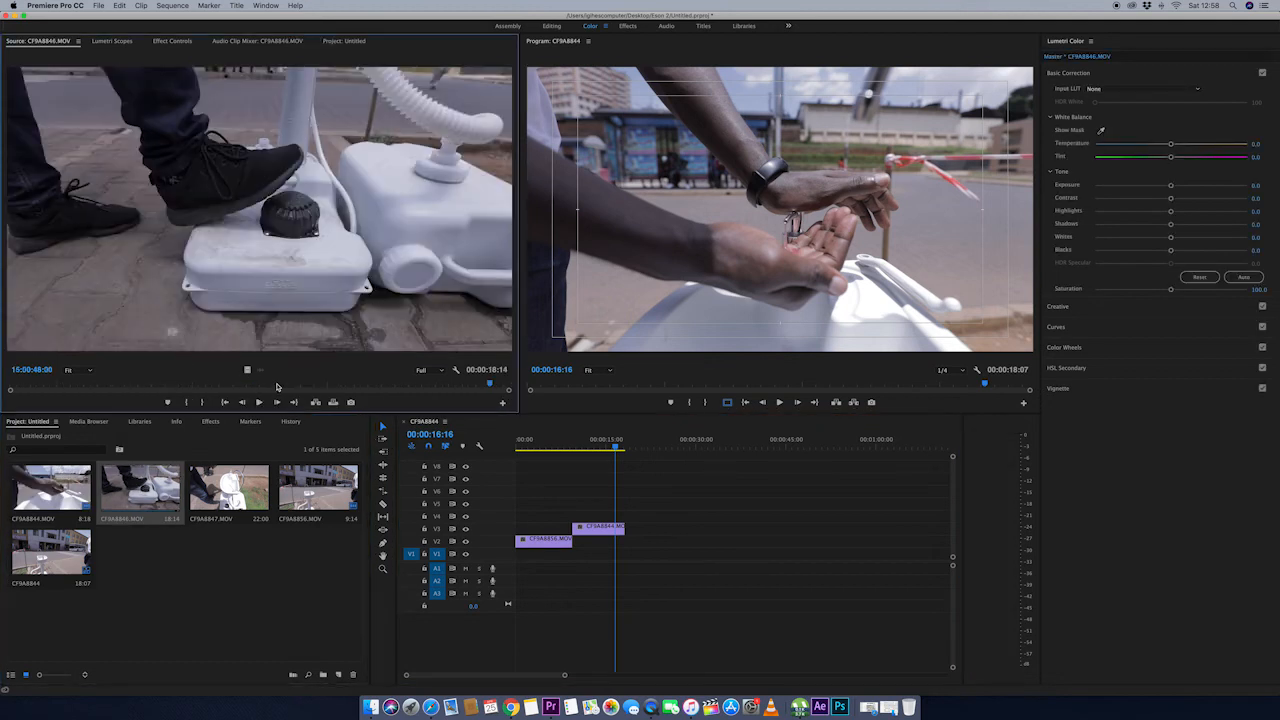
drag(490, 385, 10, 385)
click(260, 403)
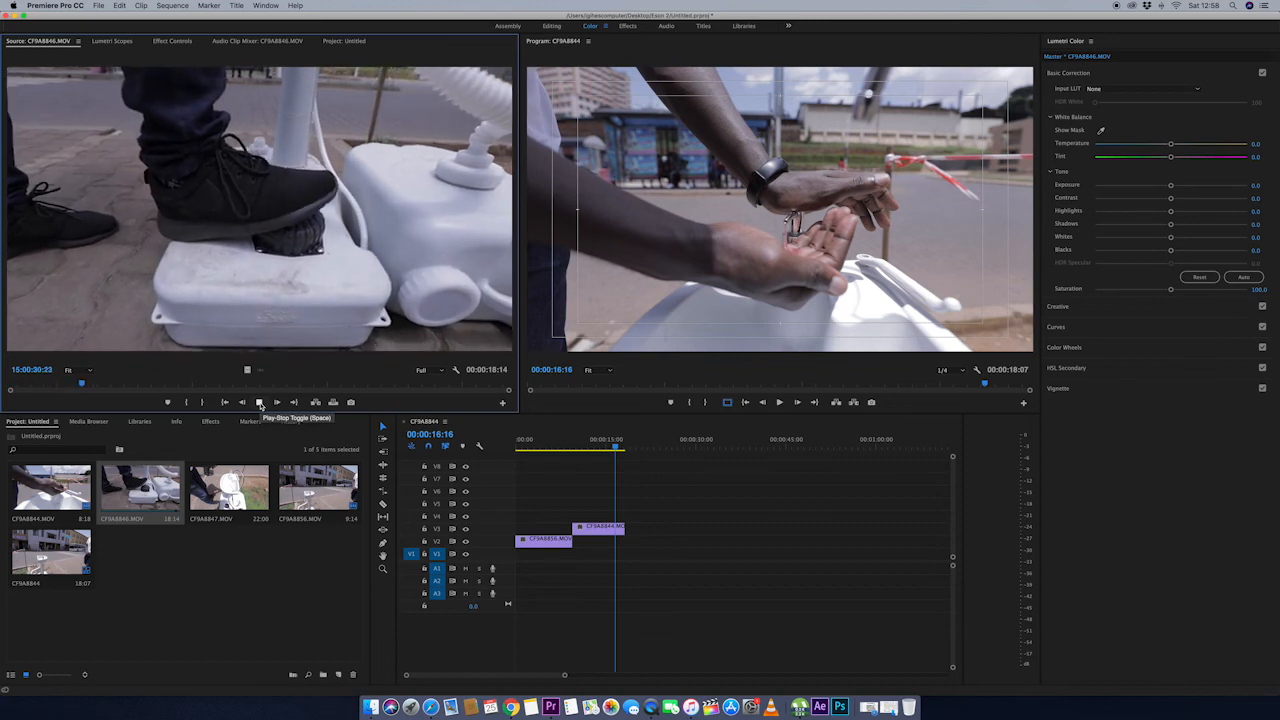
click(260, 402)
click(261, 402)
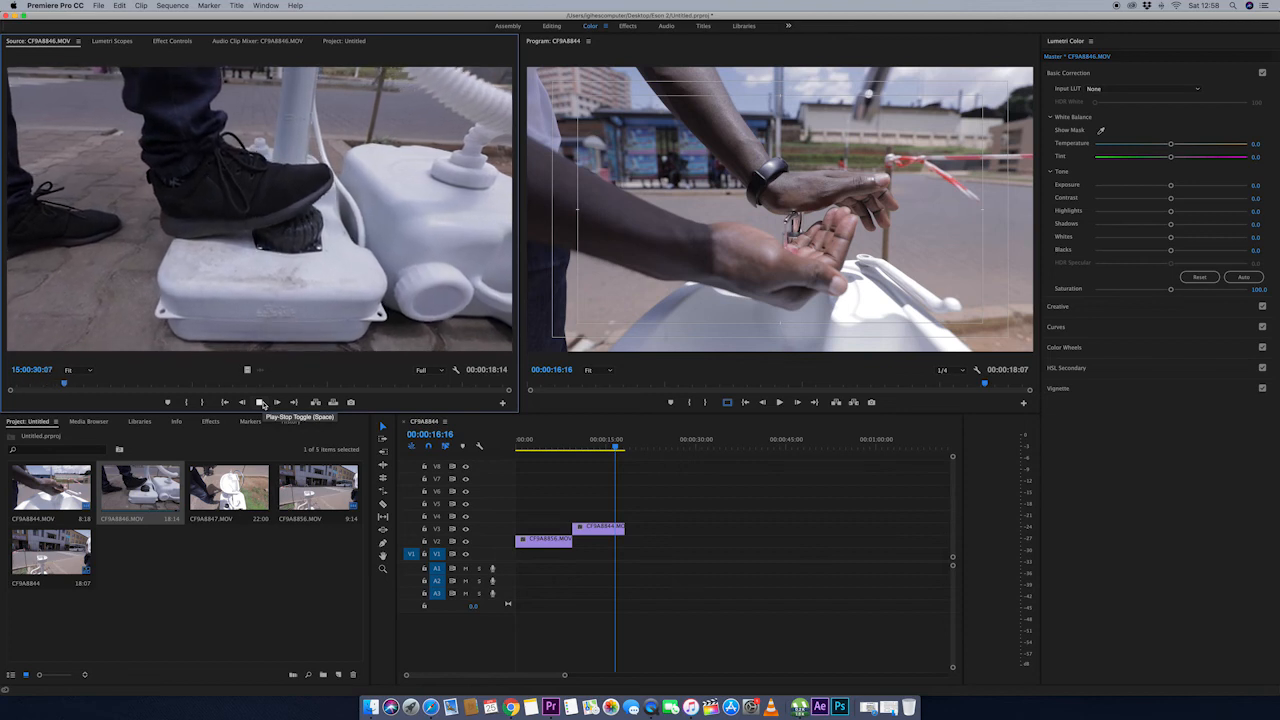
click(261, 402)
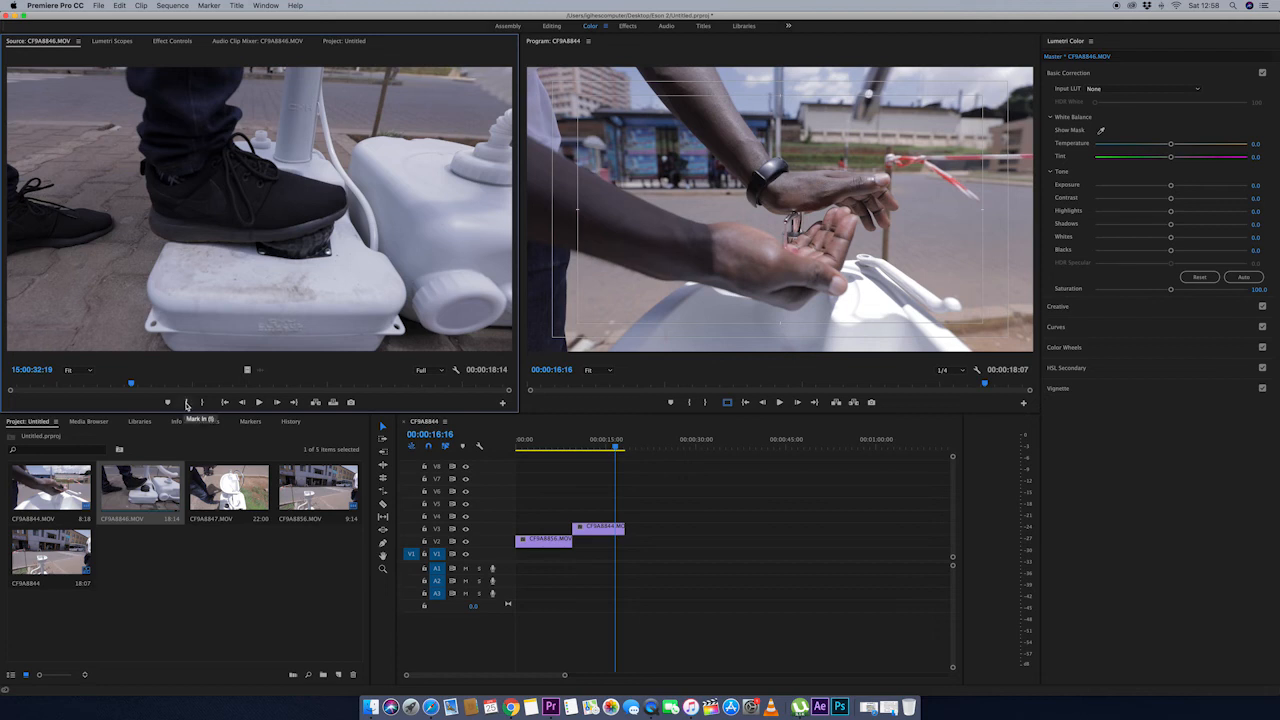
Step: Mark the Out point of CF9A8846.MOV at 15:00:32:19 and place the range on V4 directly after the CF9A8844.MOV clip
click(188, 402)
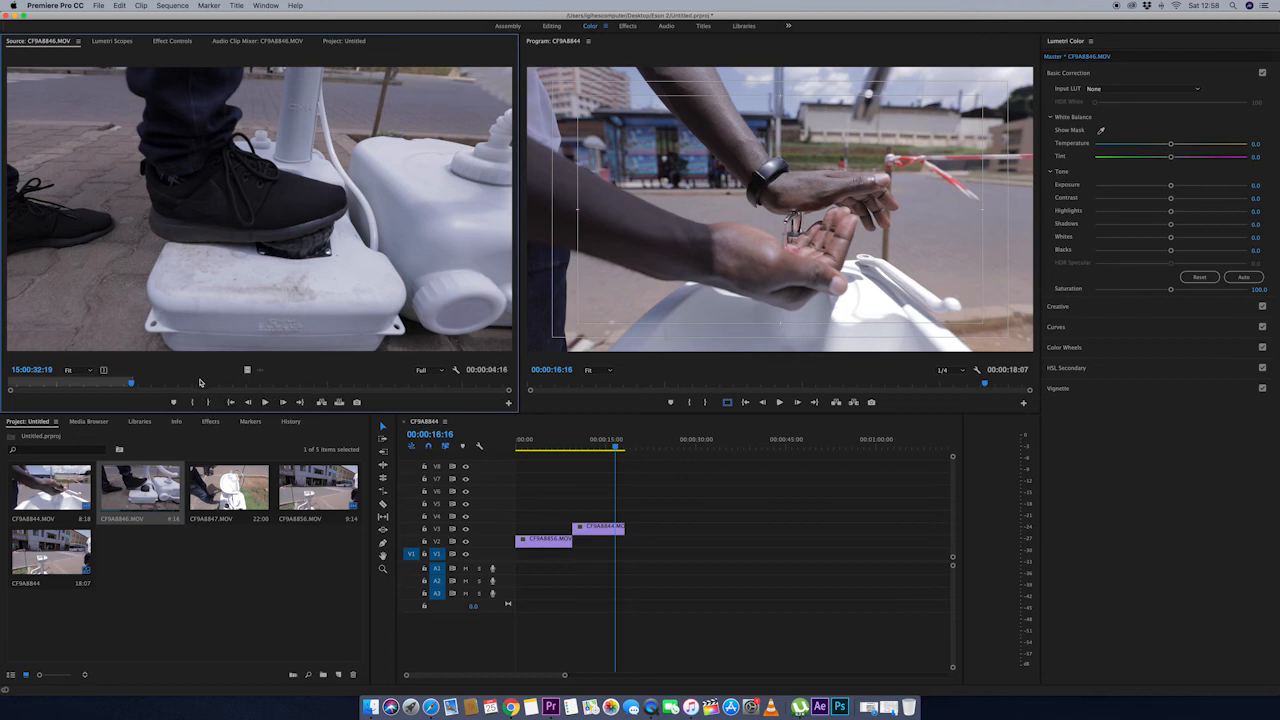
drag(248, 369, 631, 520)
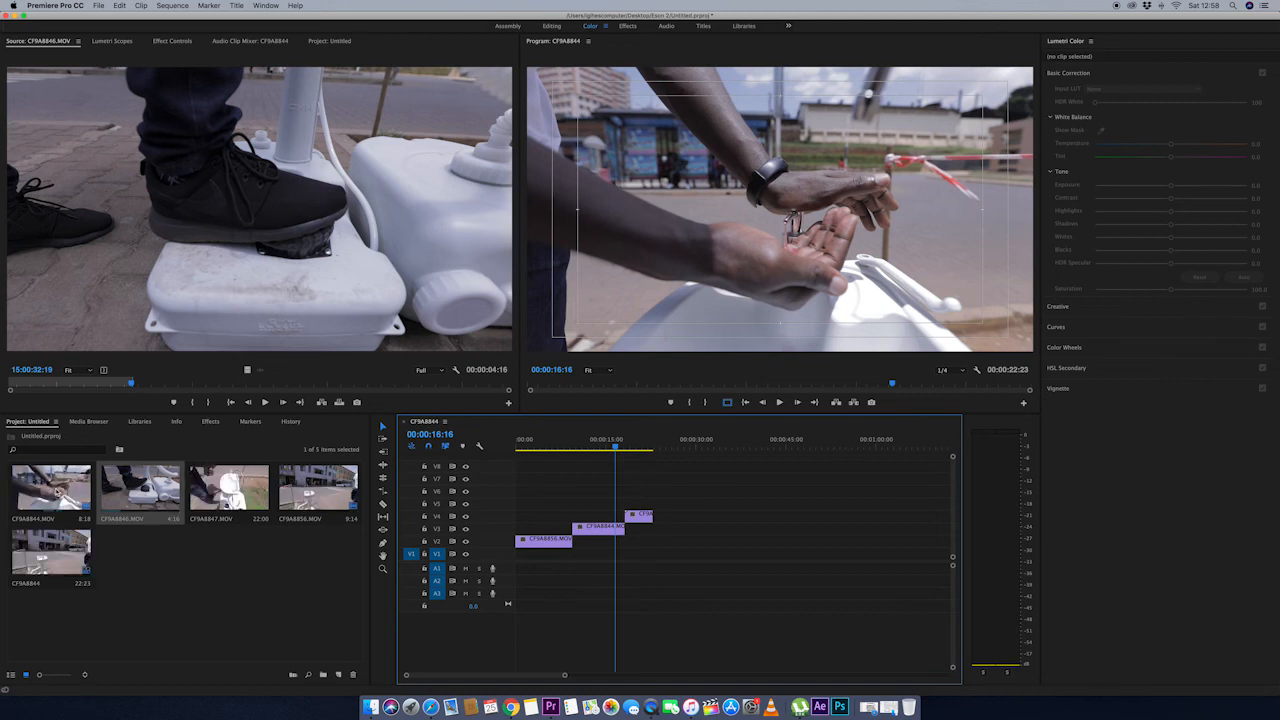
Step: Load CF9A8847.MOV in the Source Monitor, play it from the beginning and mark its In point at 15:00:53:16
double_click(228, 487)
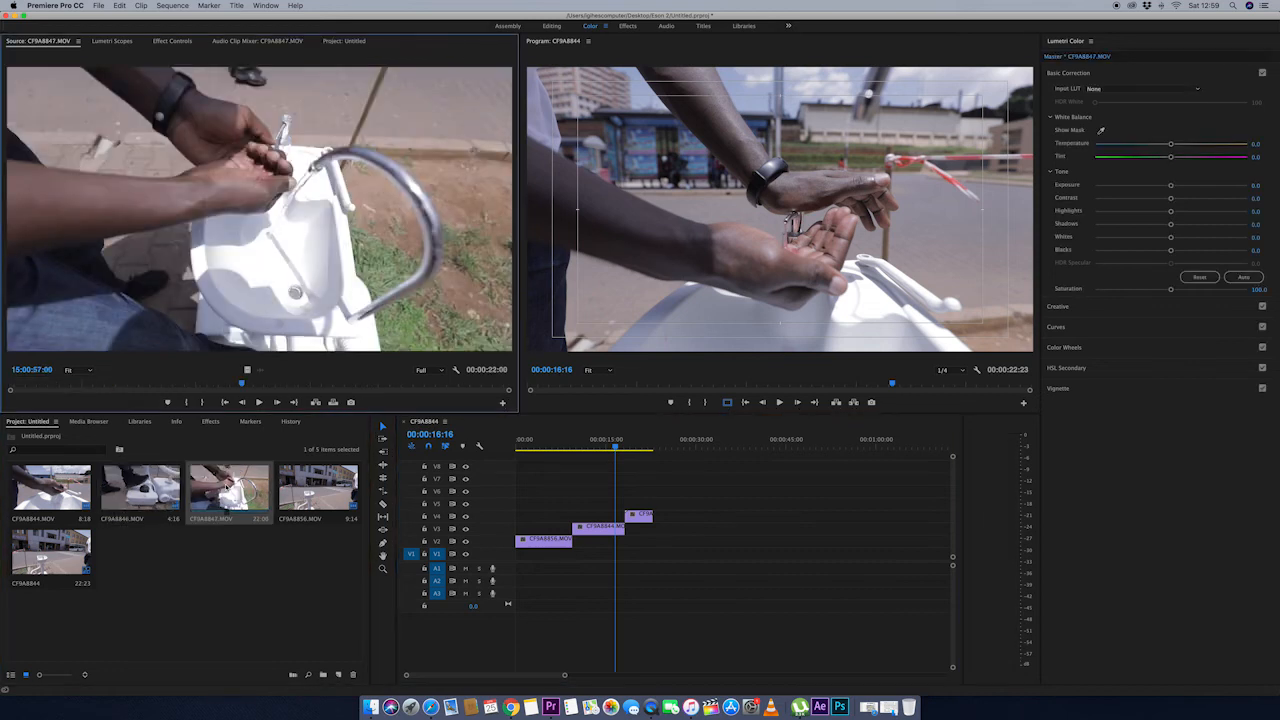
click(11, 380)
key(space)
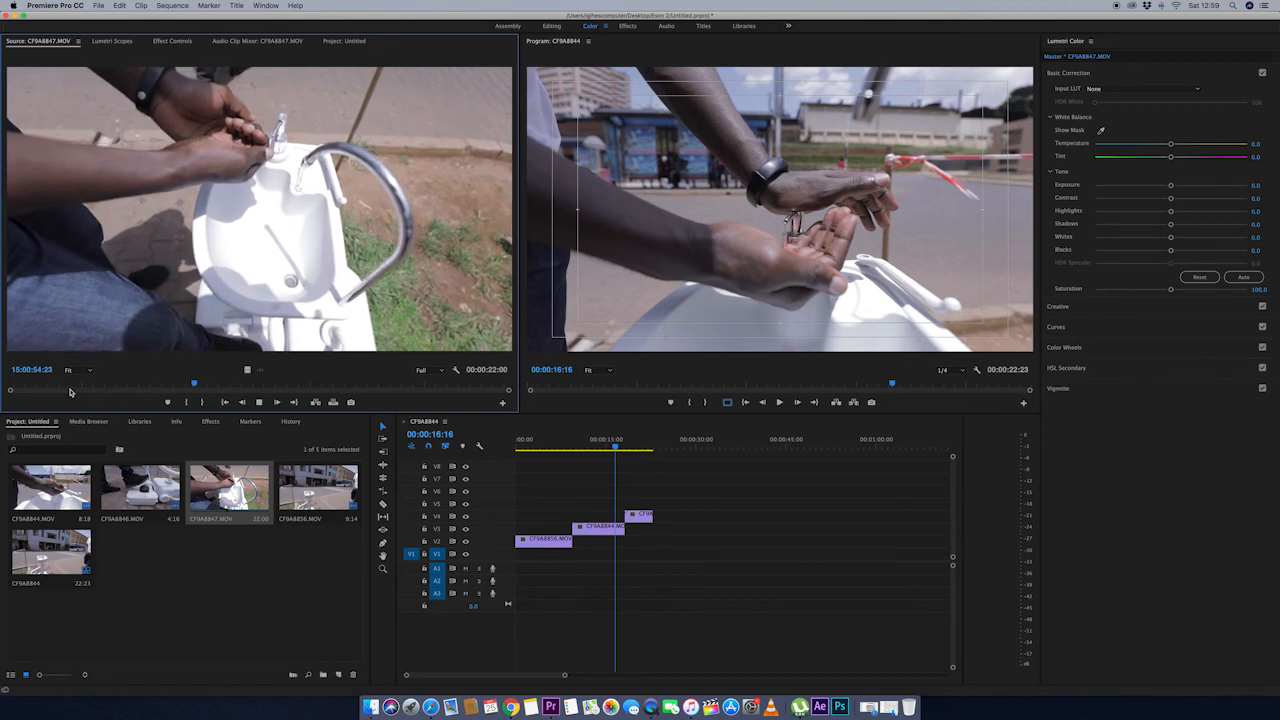
click(246, 384)
drag(246, 384, 175, 386)
click(188, 403)
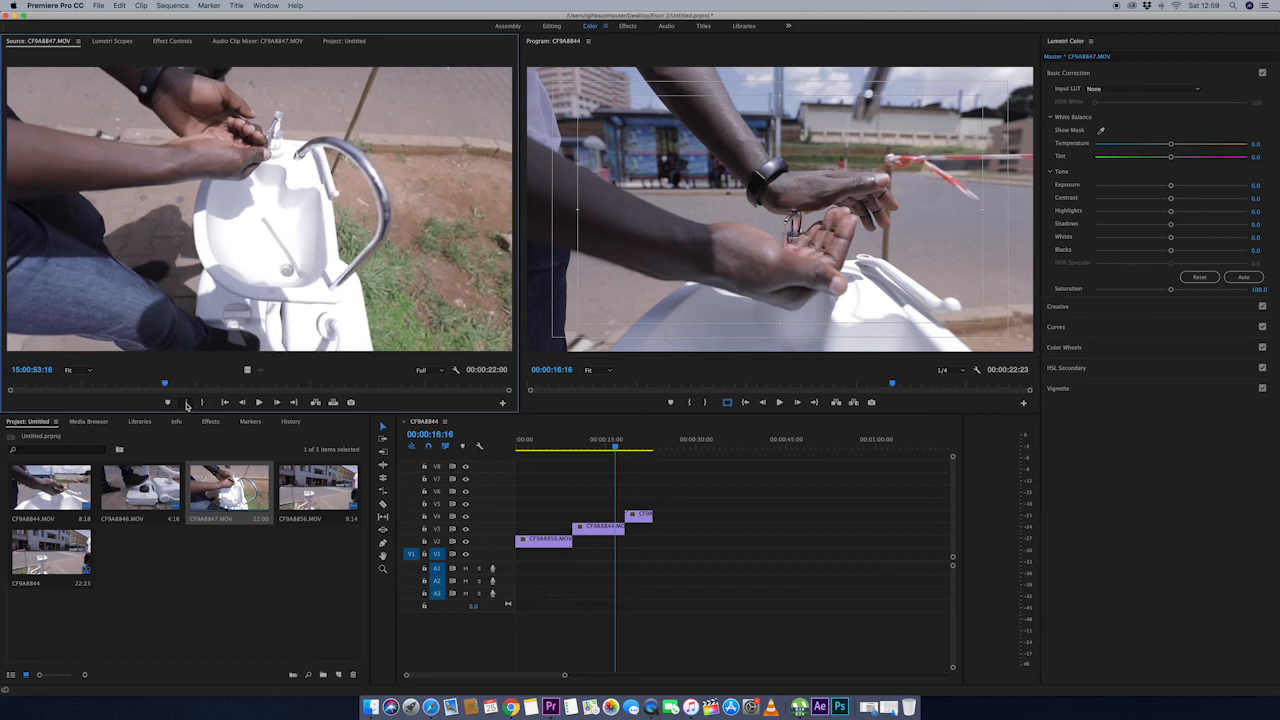
Step: Mark the Out point of CF9A8847.MOV at 15:00:59:16 and place the marked range on V3 directly after the CF9A8846.MOV clip
click(265, 402)
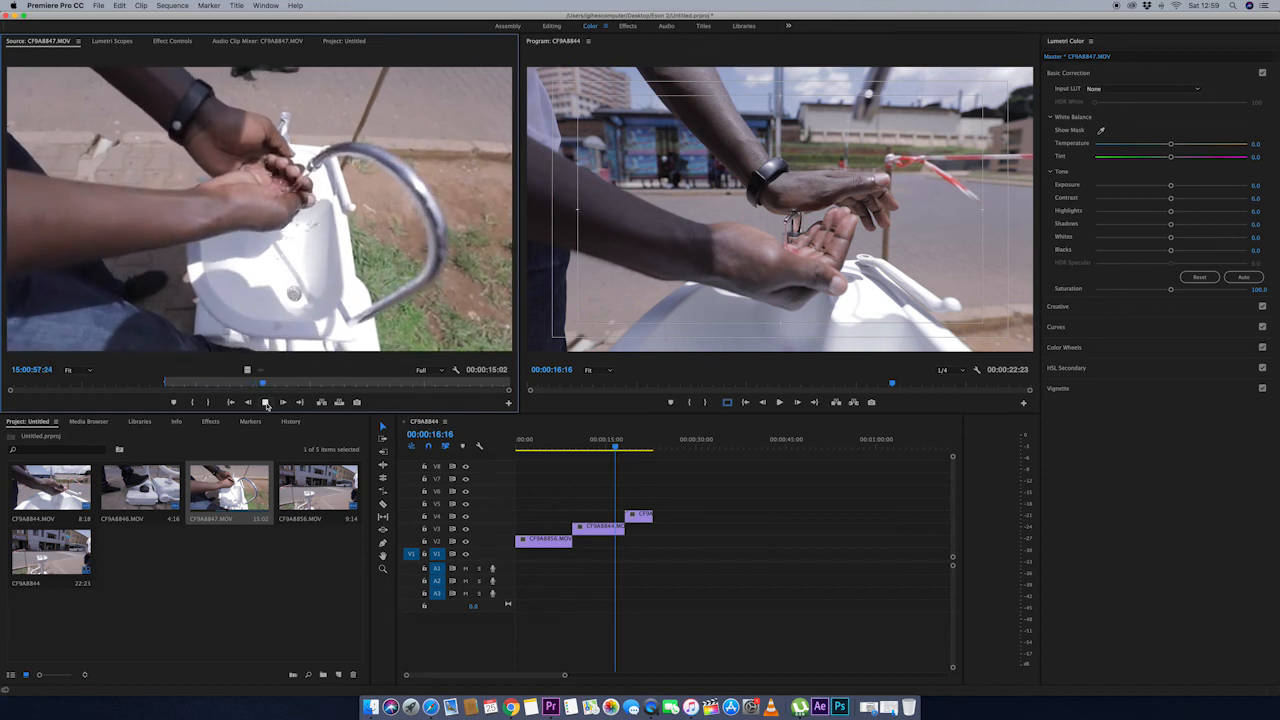
click(265, 402)
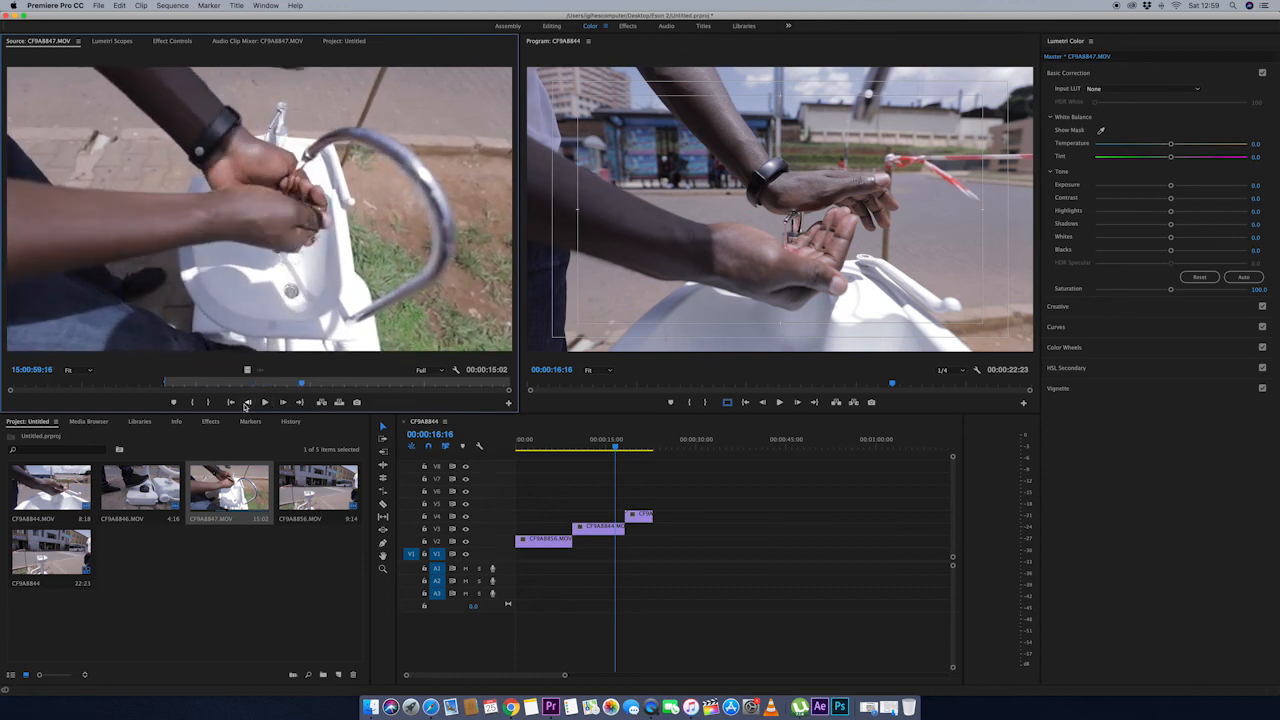
click(207, 402)
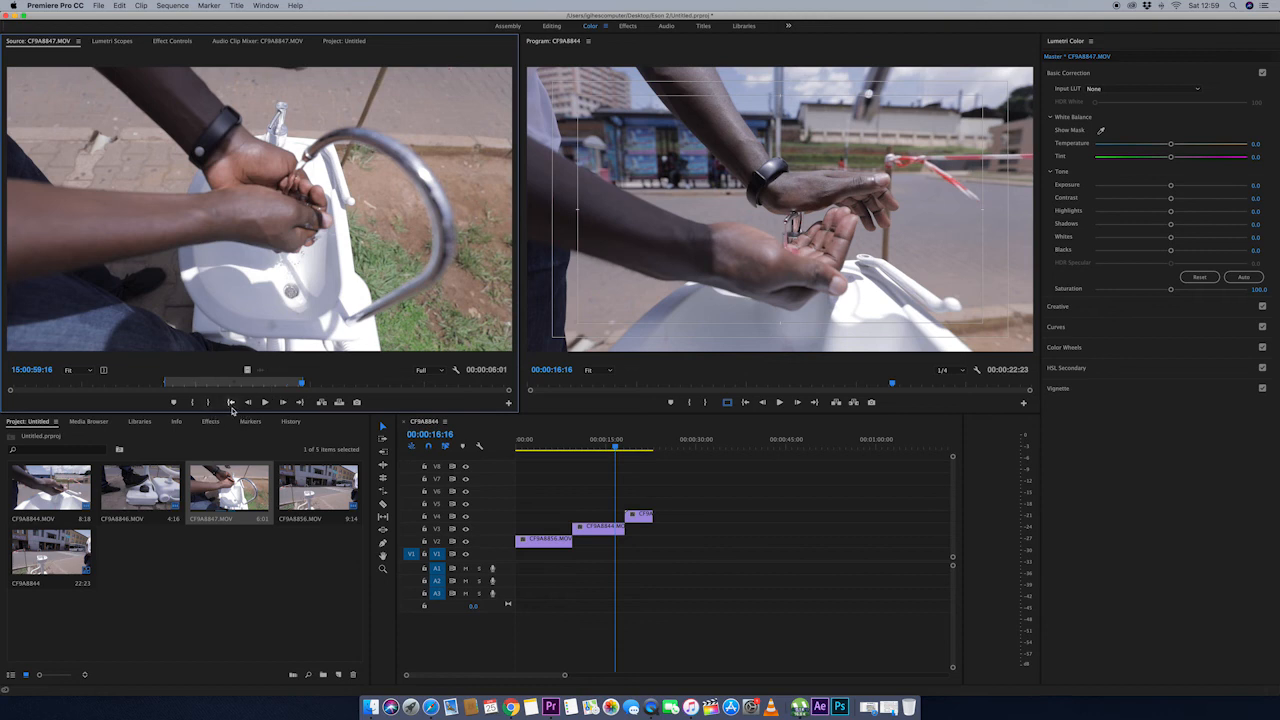
drag(246, 371, 658, 527)
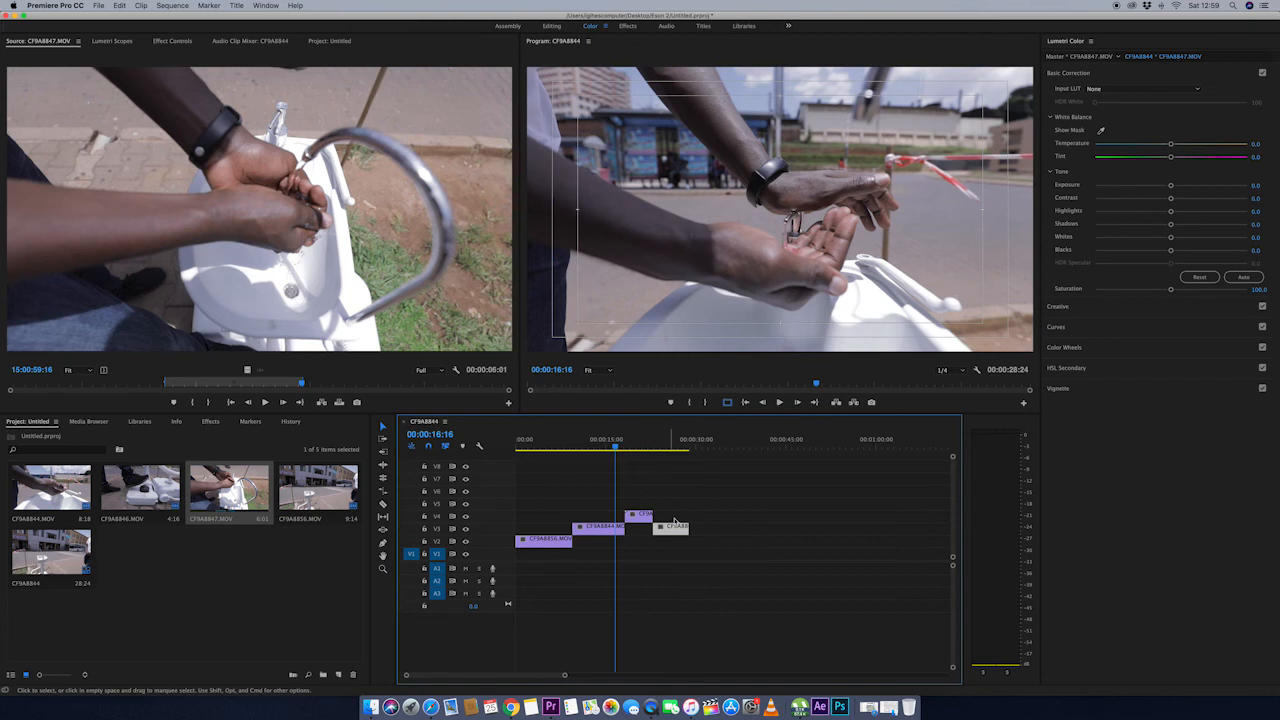